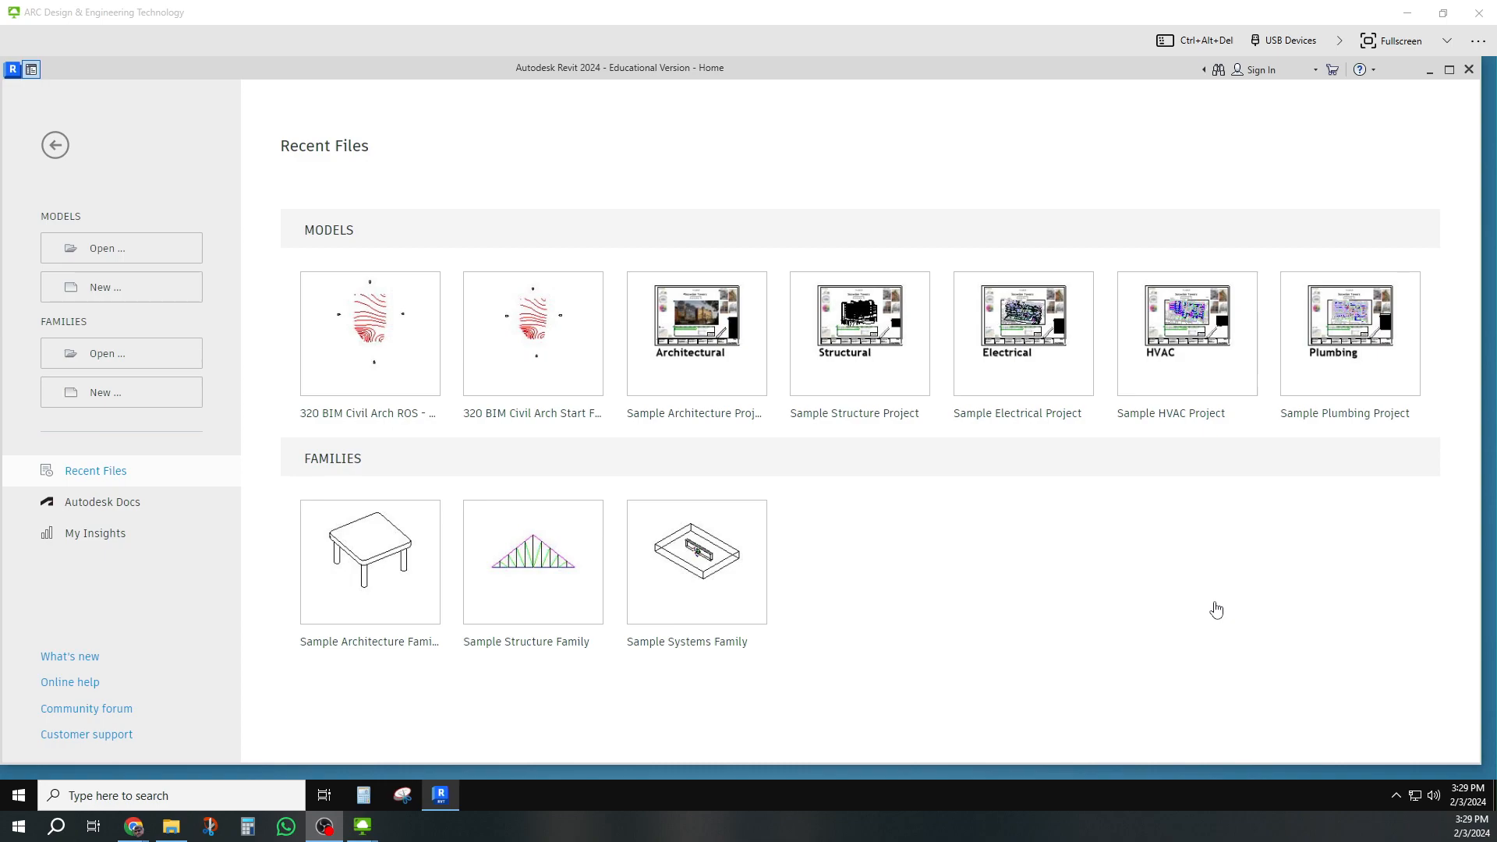
Open the model file 320 BIM Civil Arch Start File from the Spring 2024 folder.
key(ctrl)
key(ctrl)
key(ctrl)
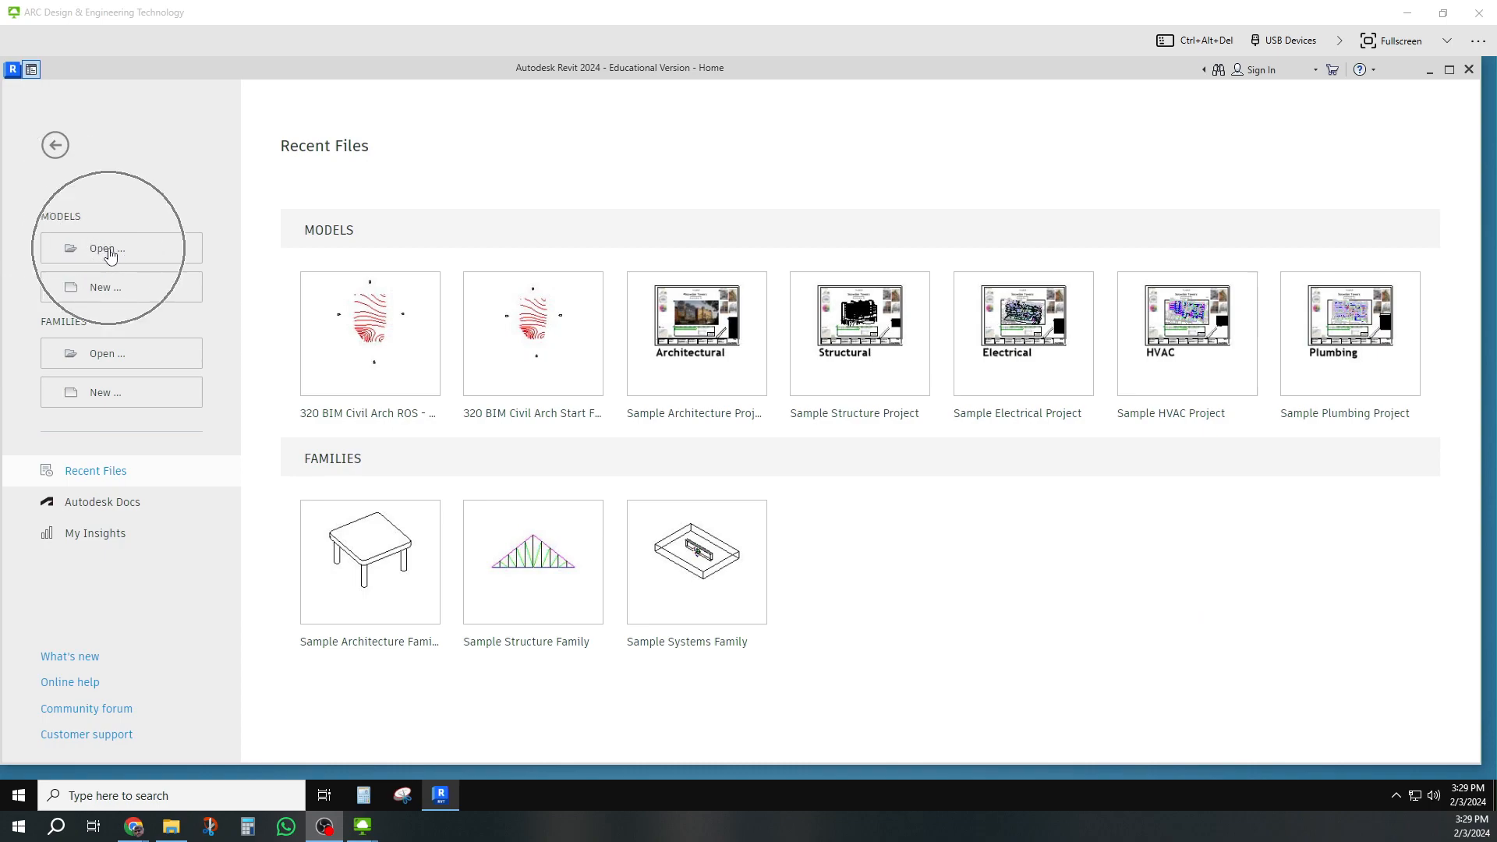
key(ctrl)
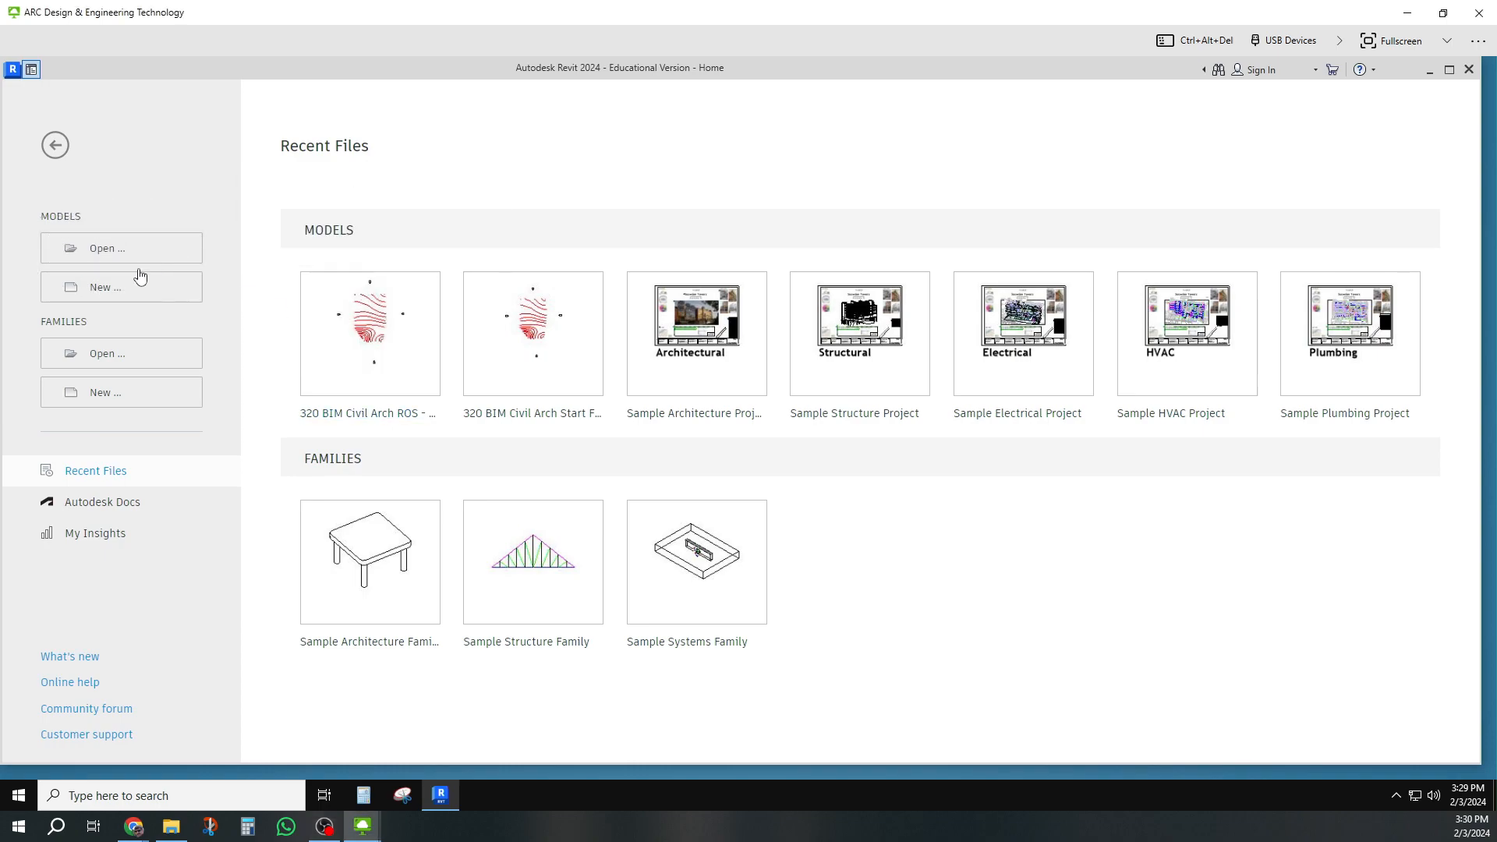
click(110, 256)
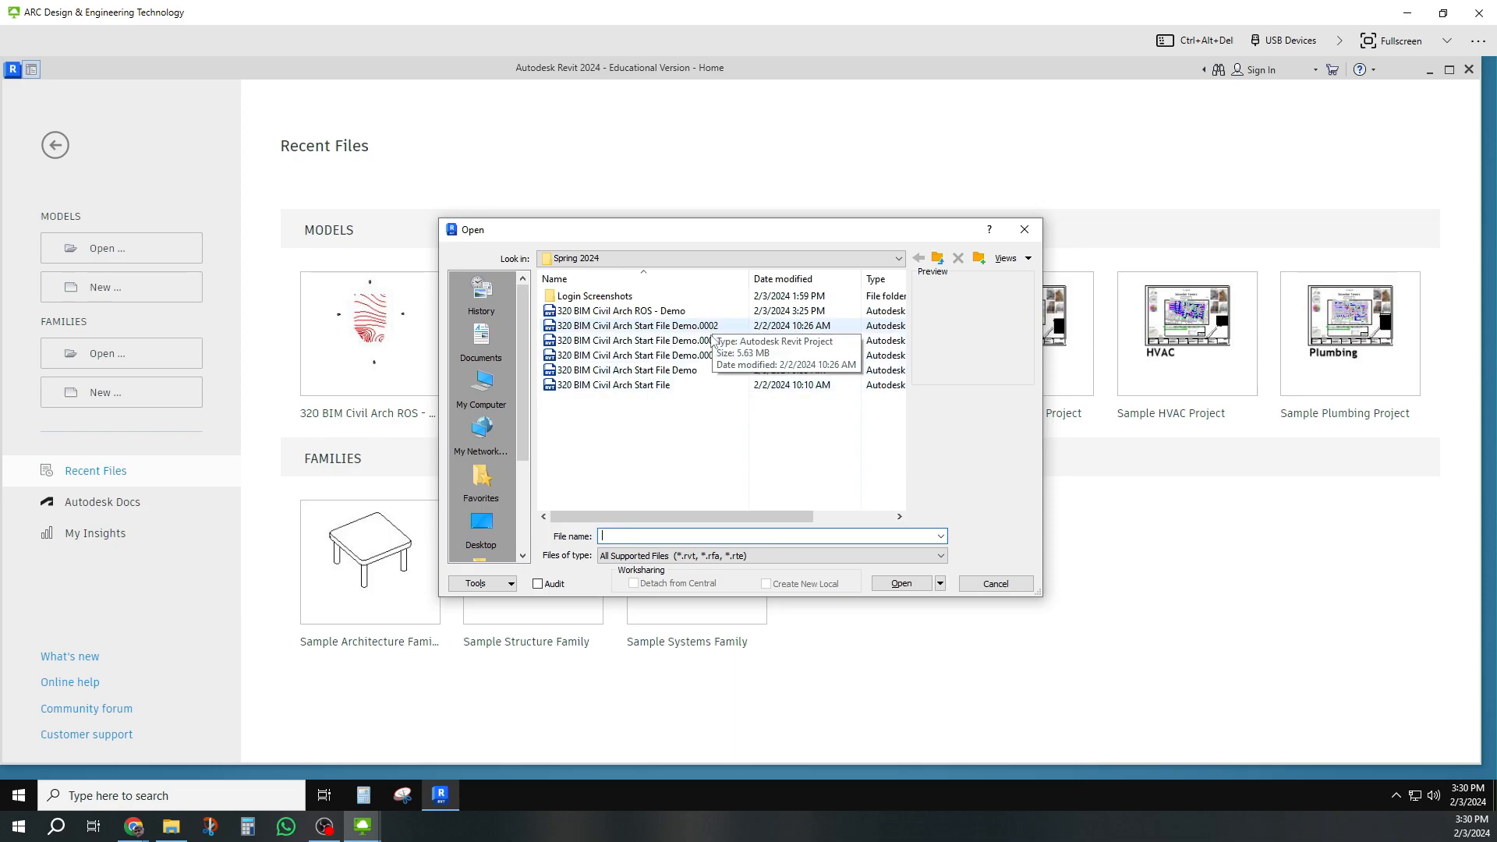
click(644, 390)
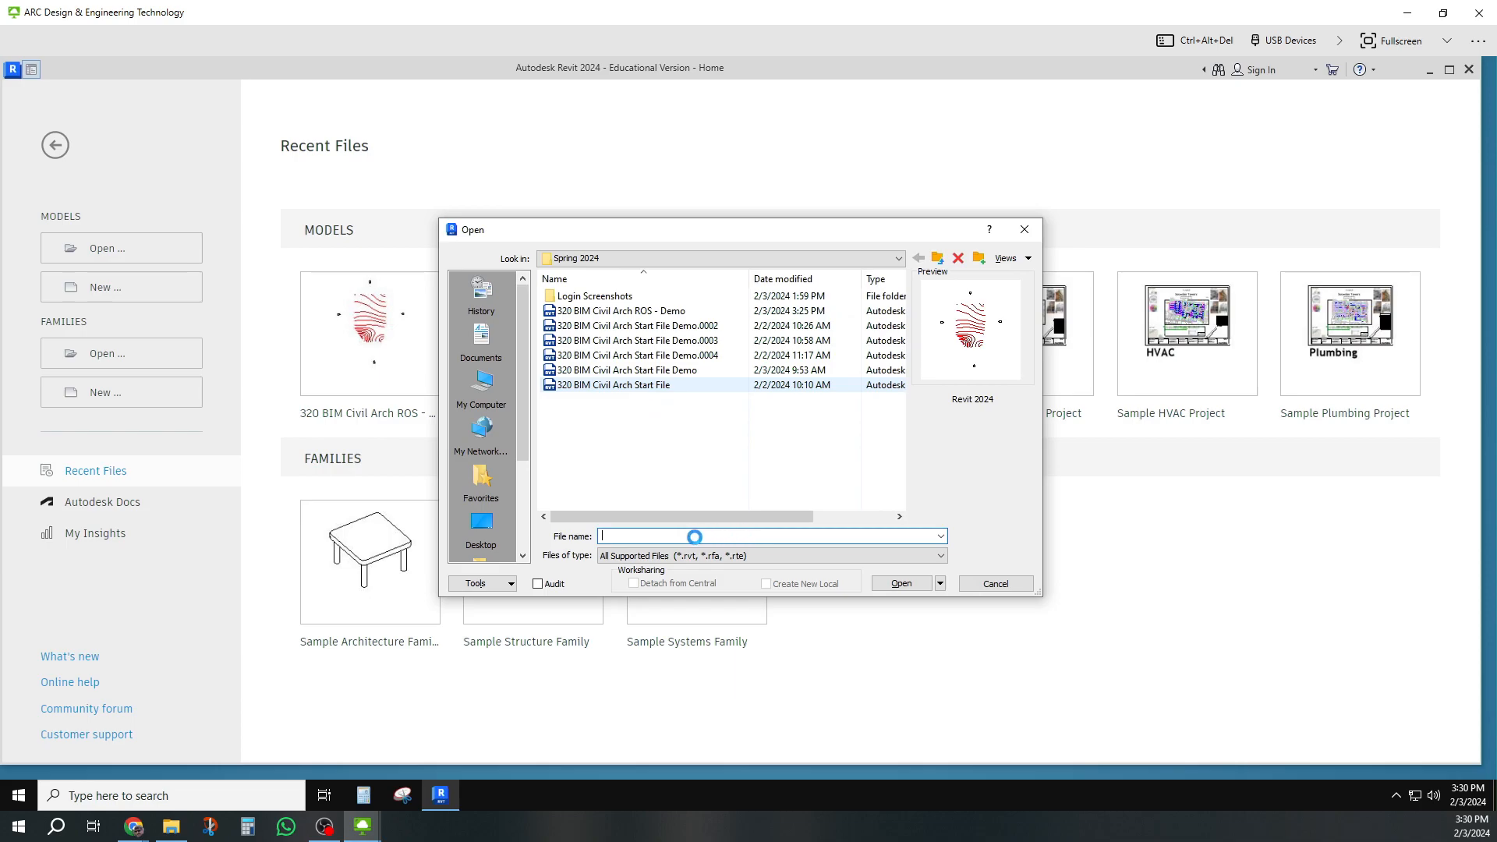
click(902, 585)
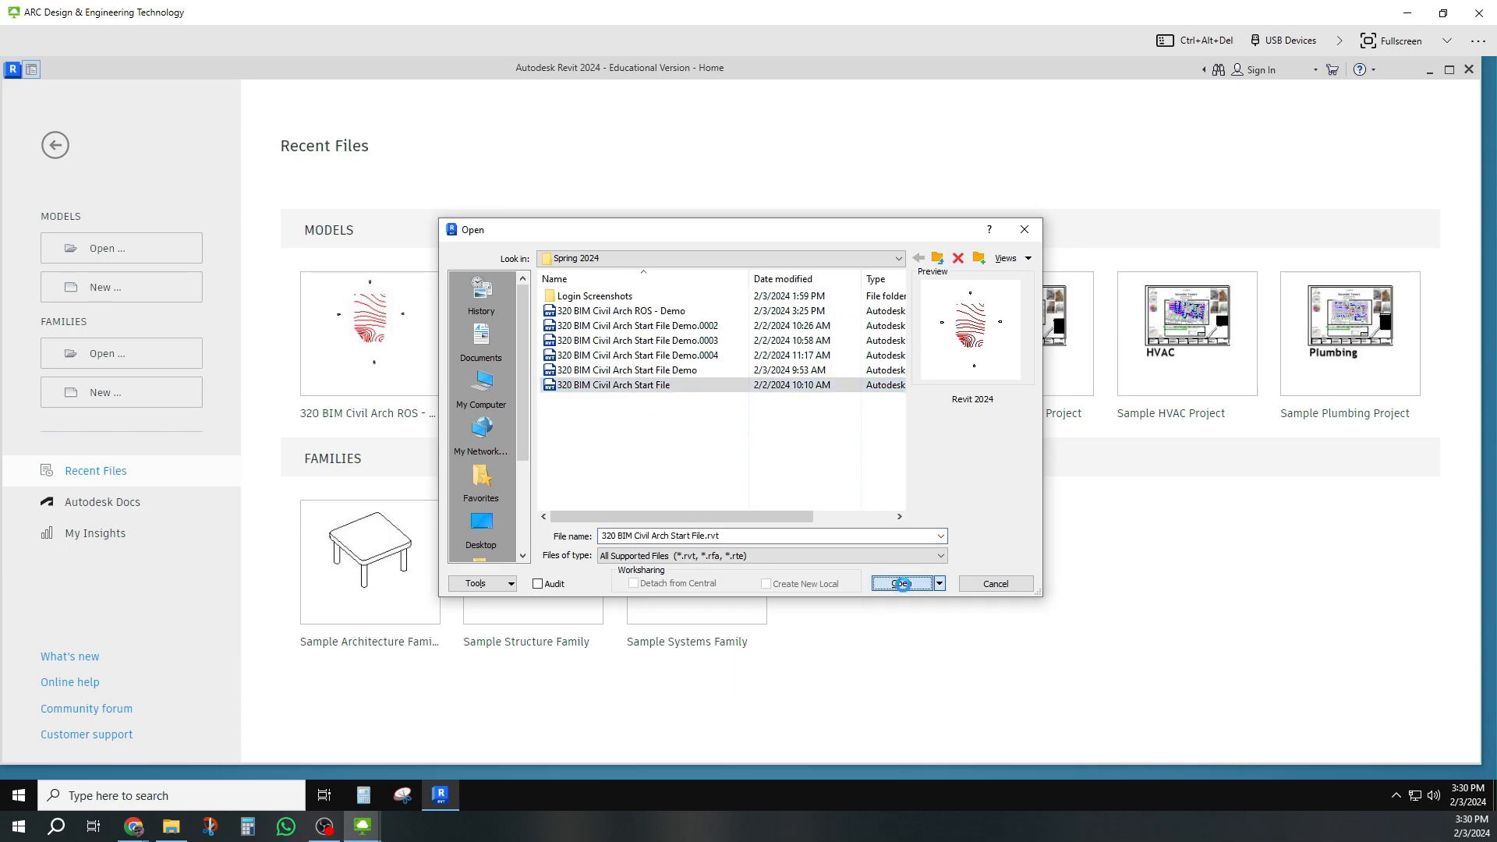
click(905, 583)
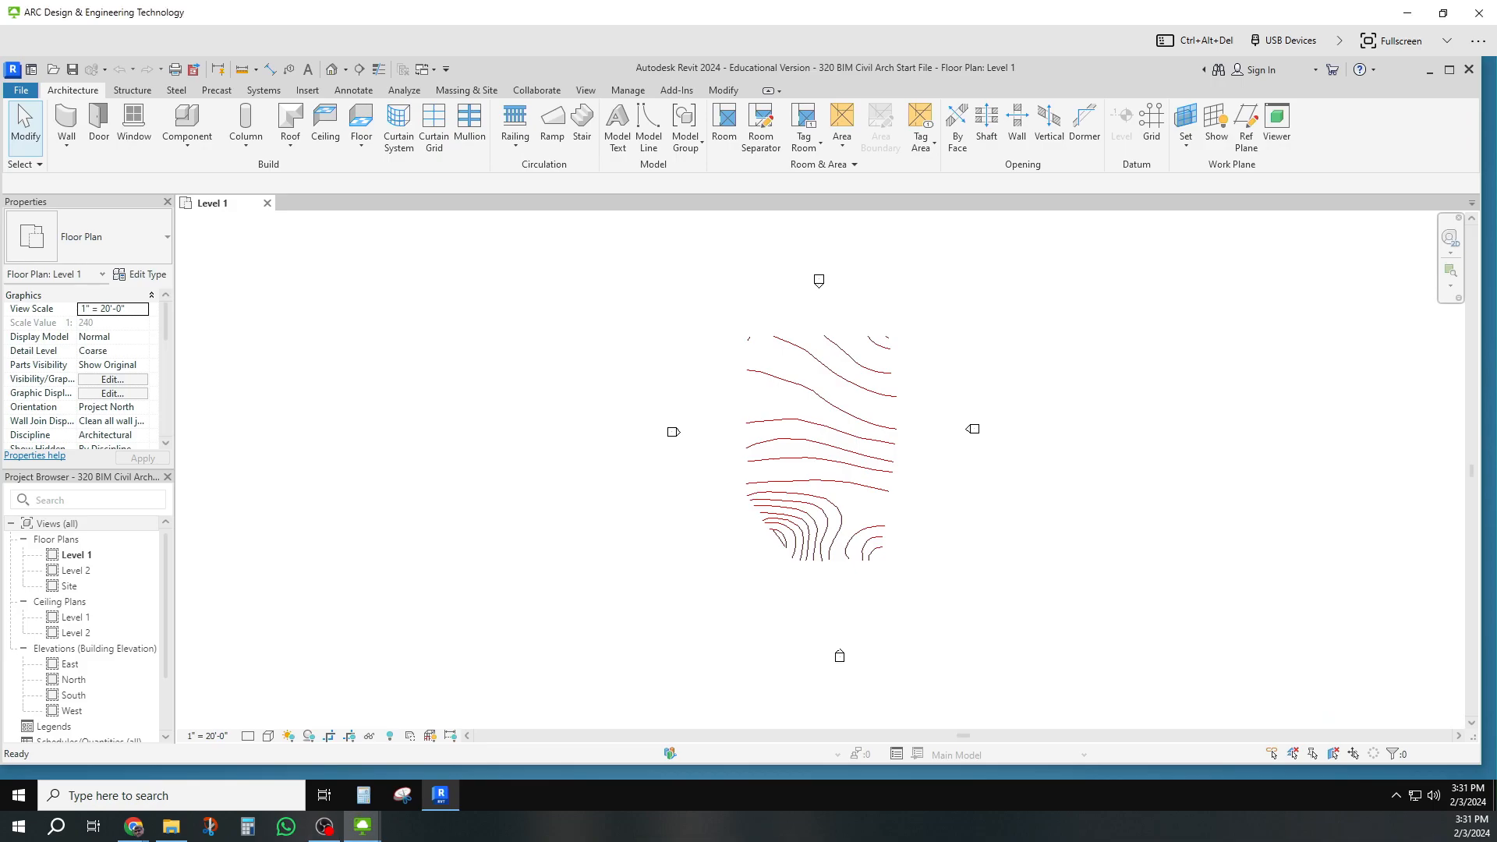
Open the Site floor plan view and collapse the Ceiling Plans group in the project browser.
key(ctrl)
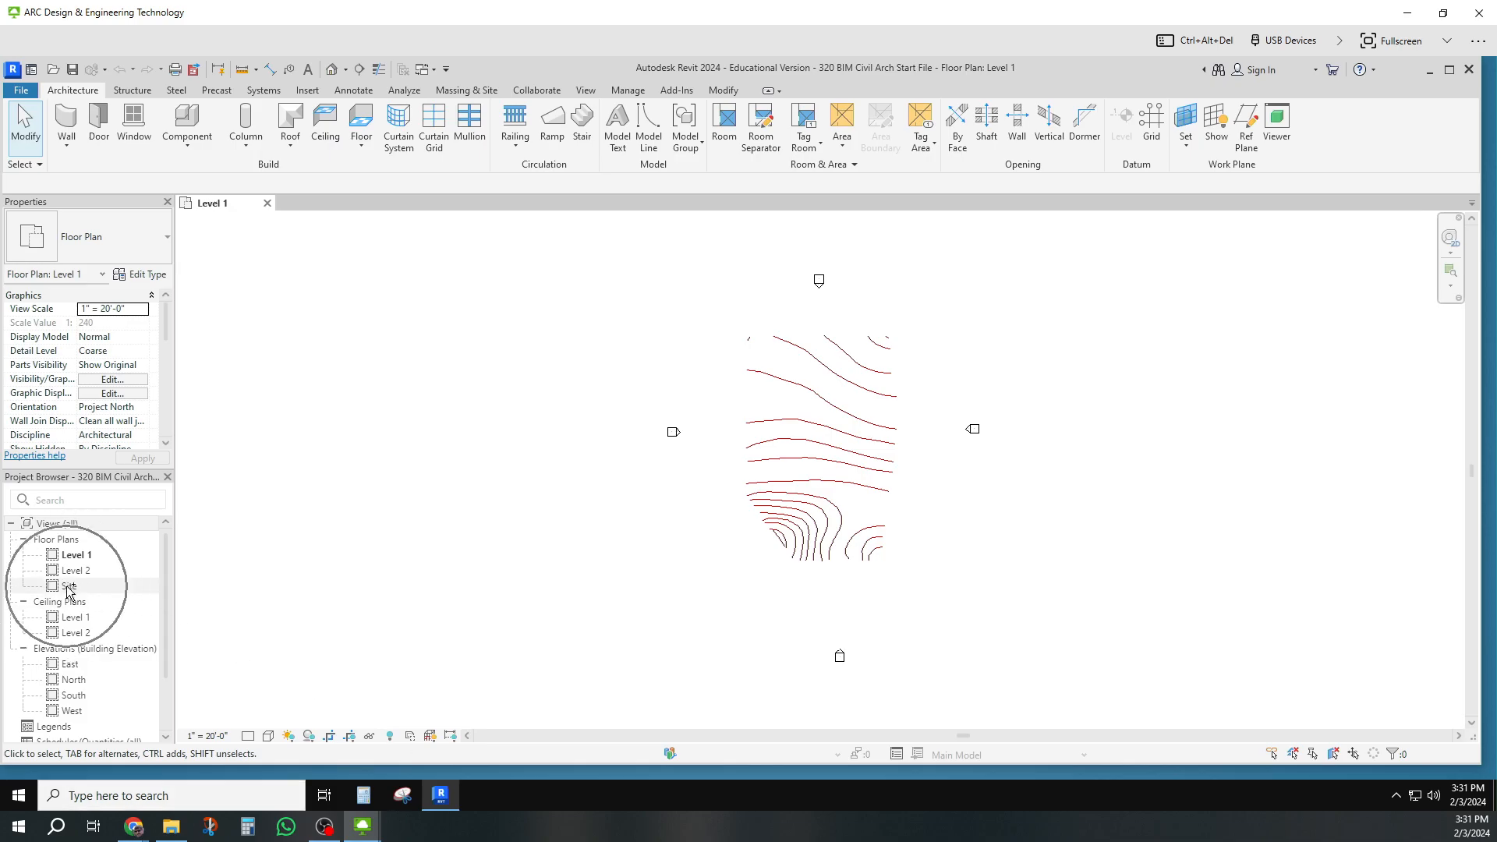
key(ctrl)
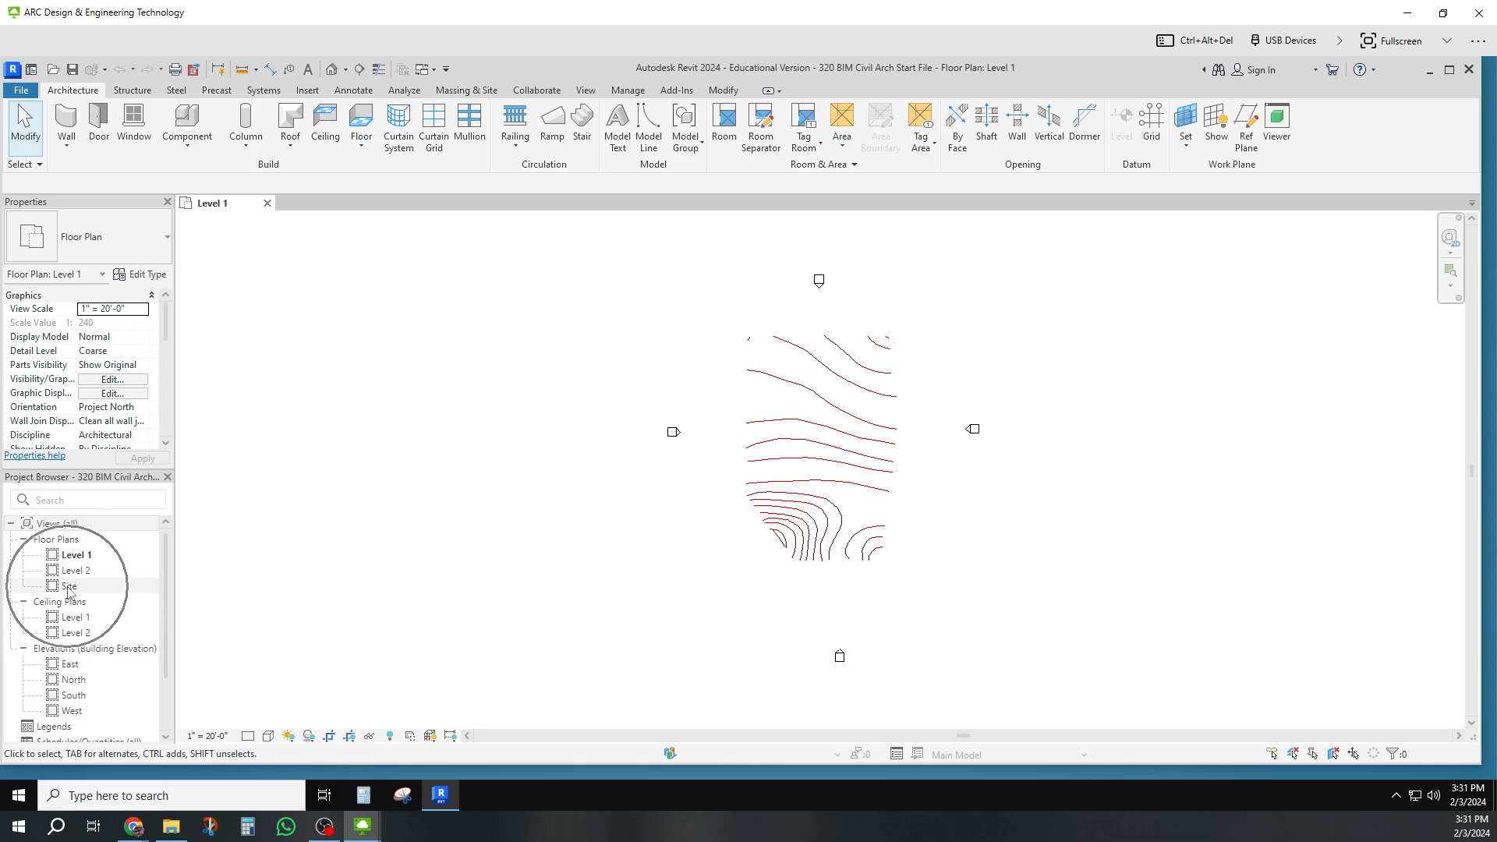
key(ctrl)
double_click(69, 586)
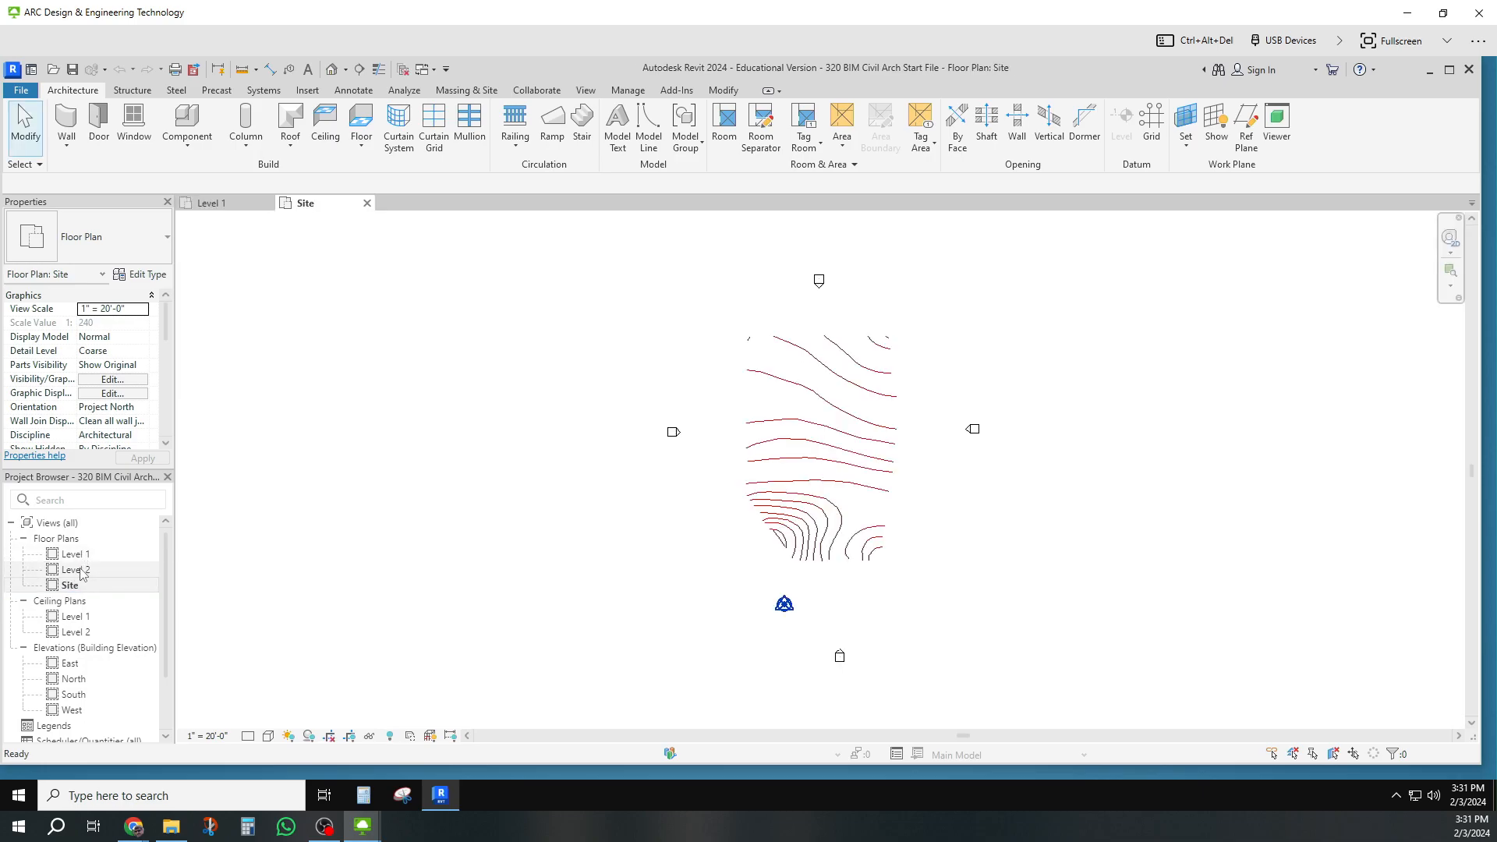
key(ctrl)
key(ctrl)
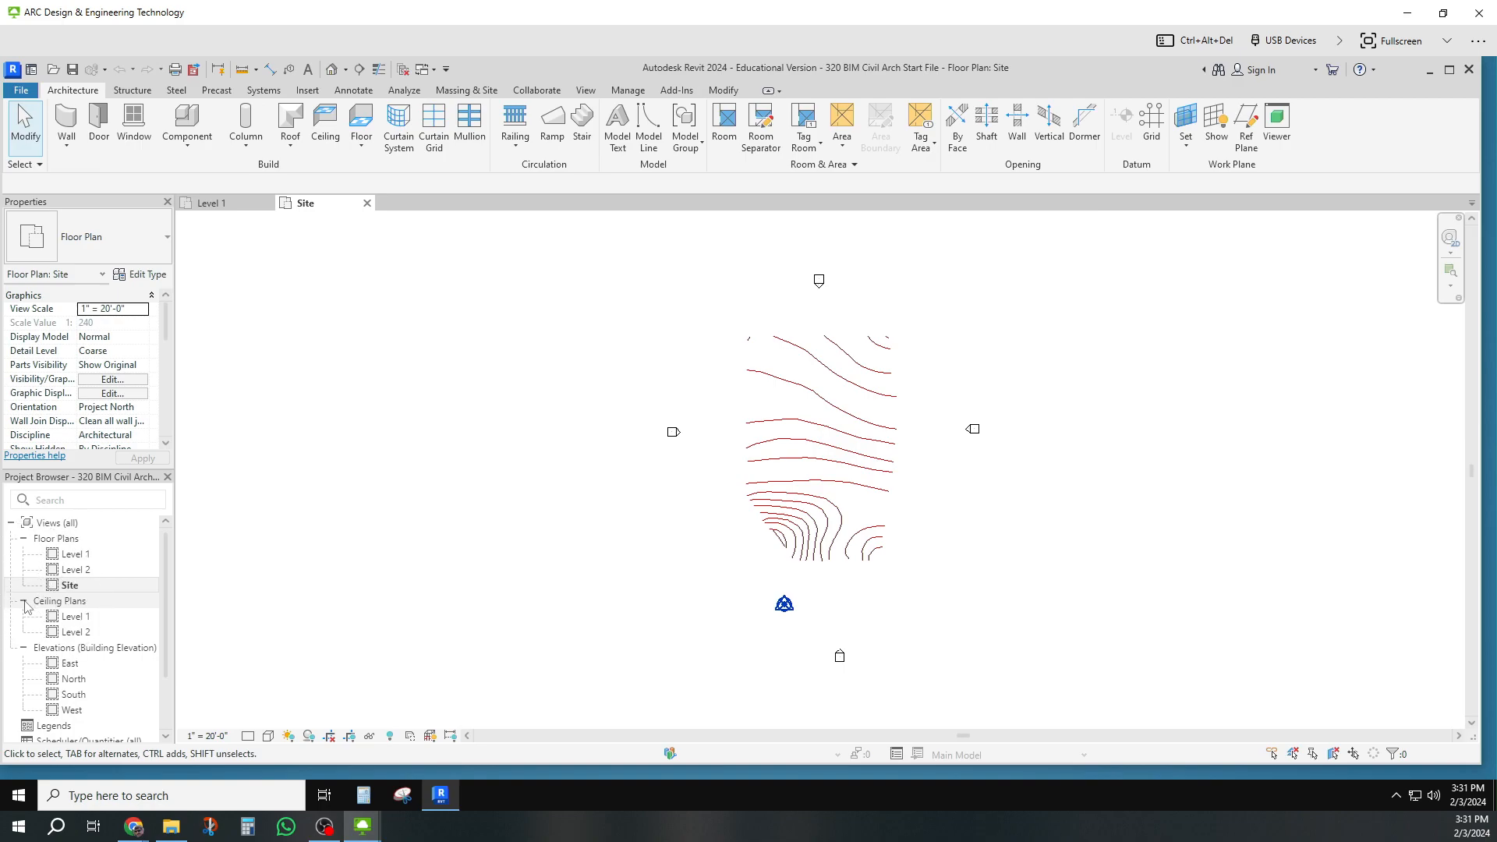
click(25, 602)
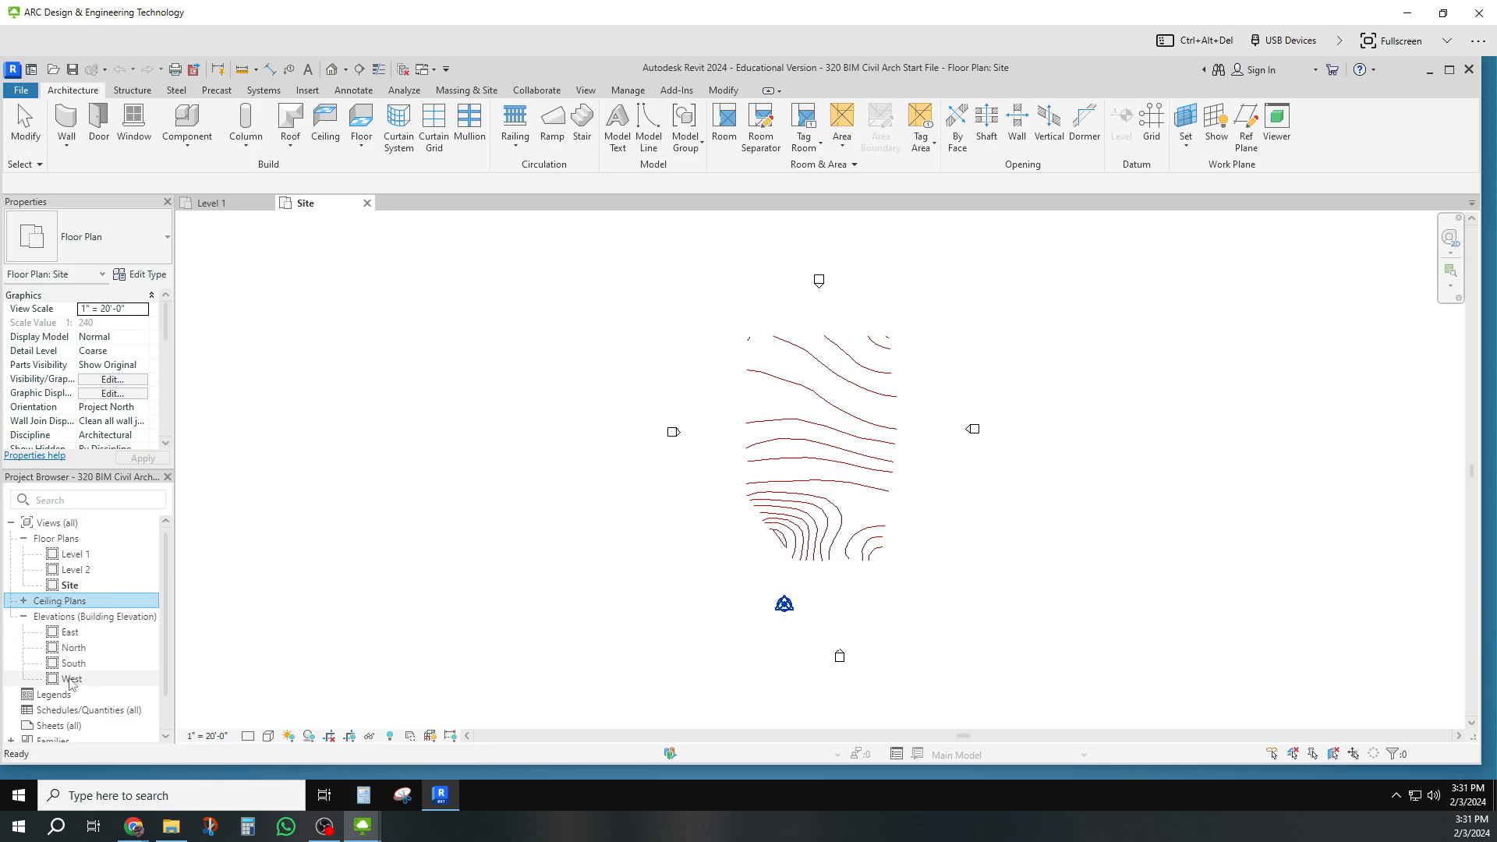
Review the Site floor plan's view properties from the graphics settings through to phasing.
key(ctrl)
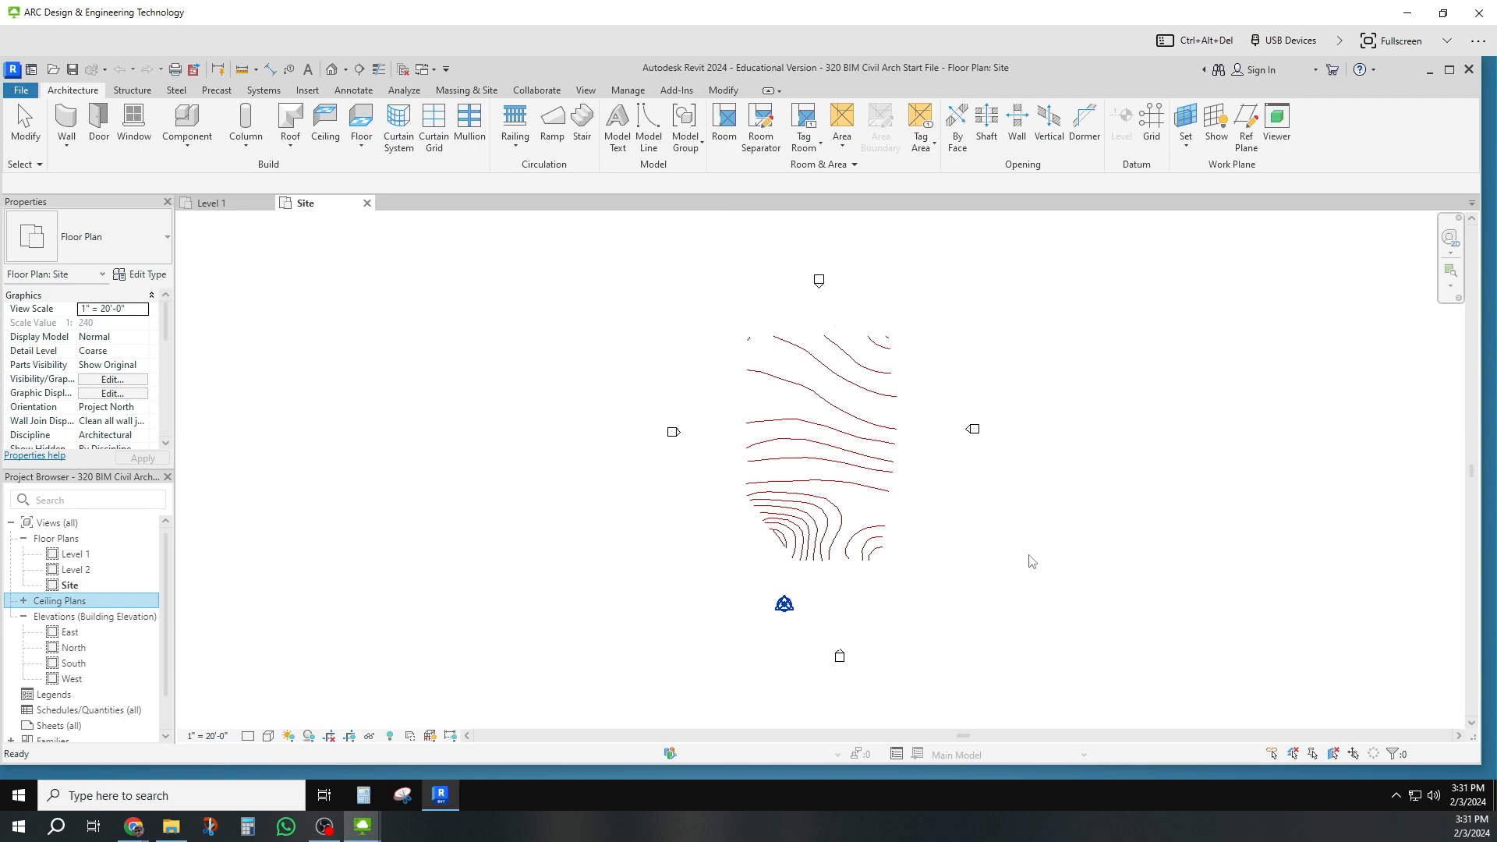
key(ctrl)
key(ctrl)
click(74, 588)
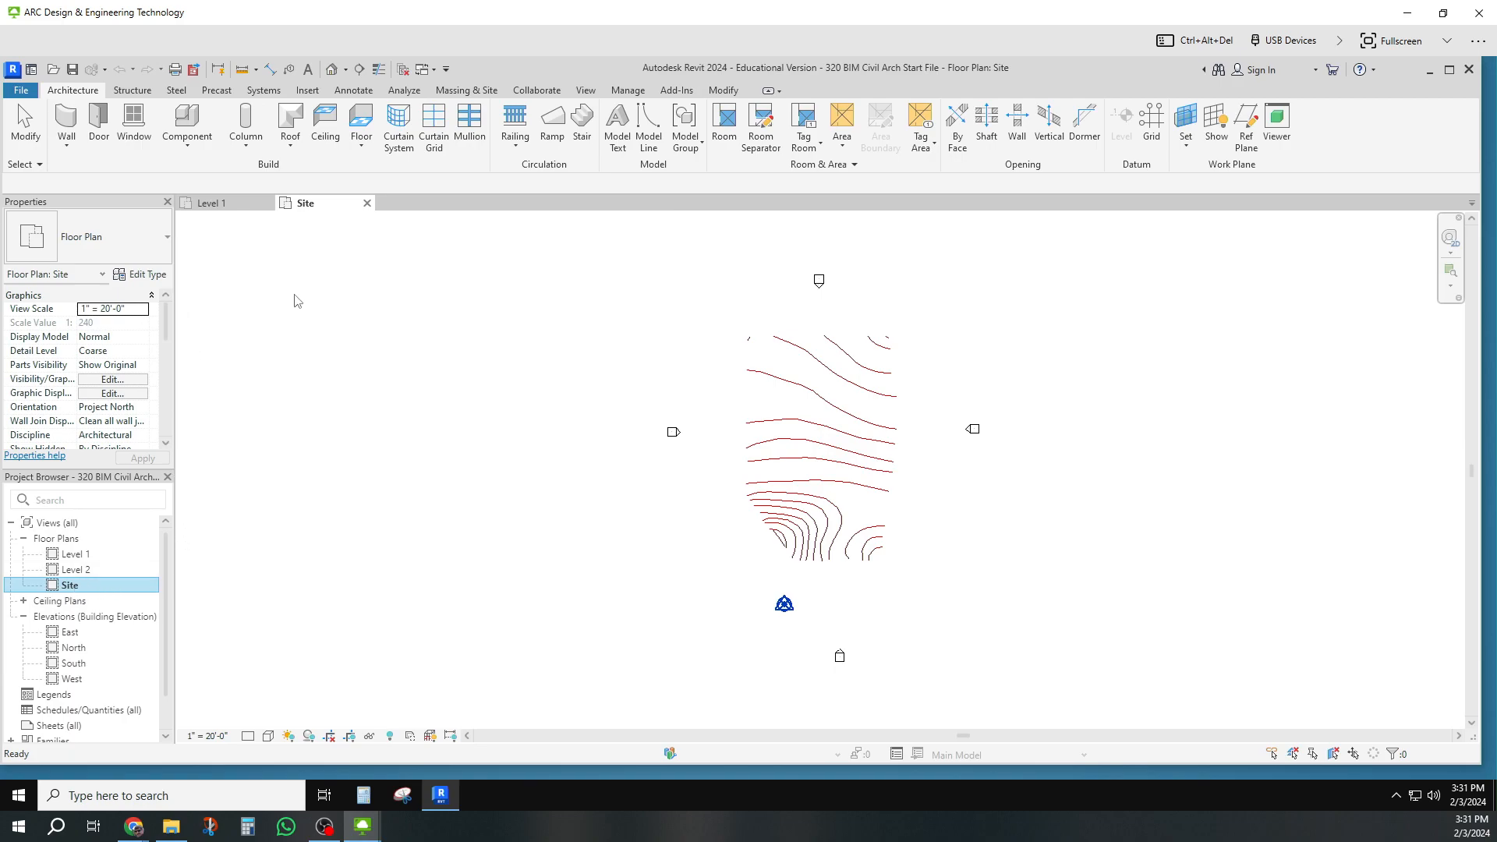
drag(166, 317, 169, 423)
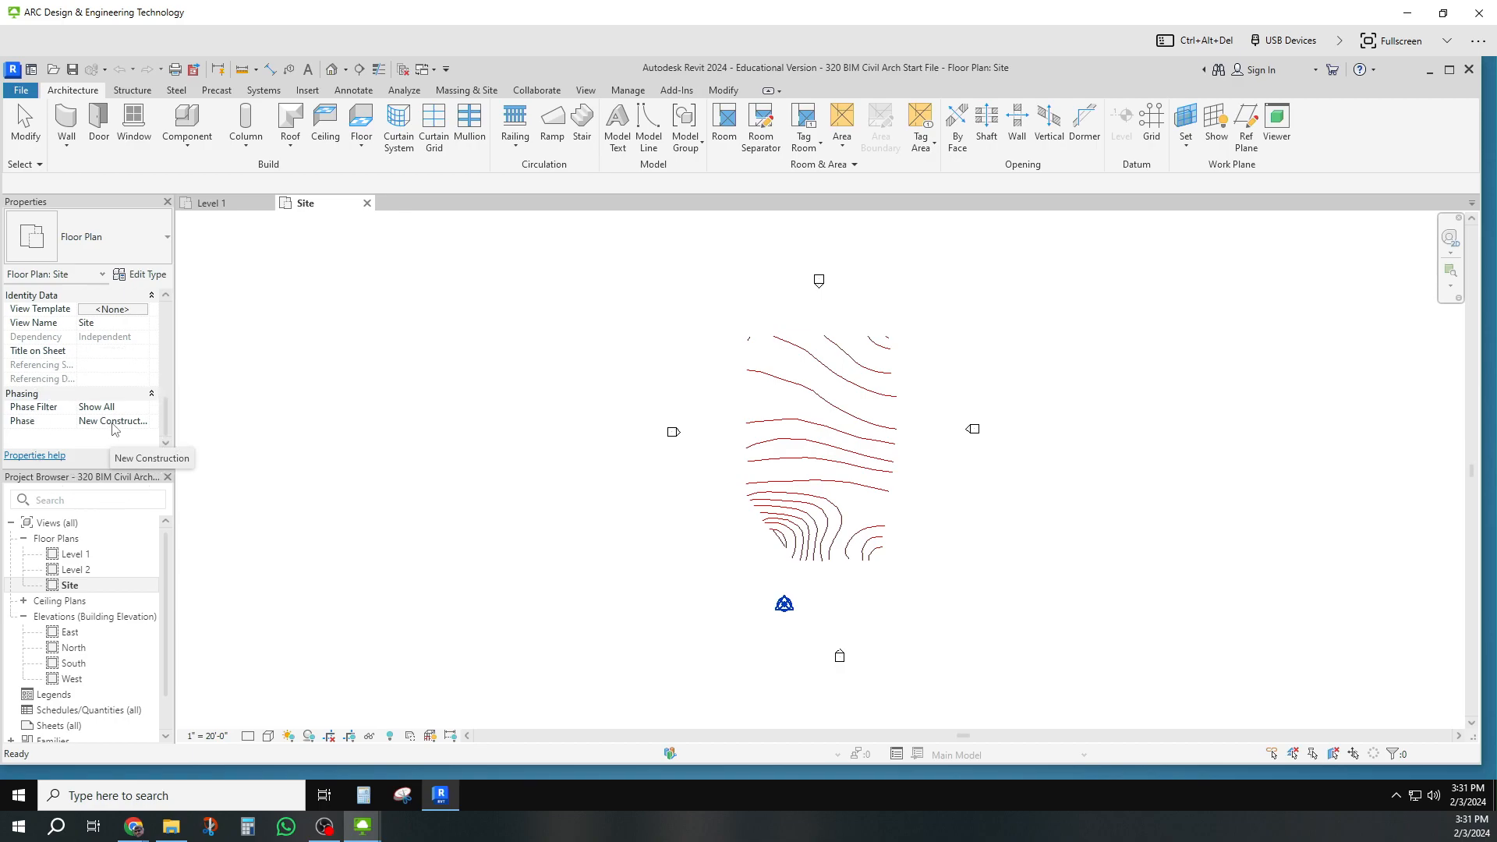
drag(167, 421, 166, 312)
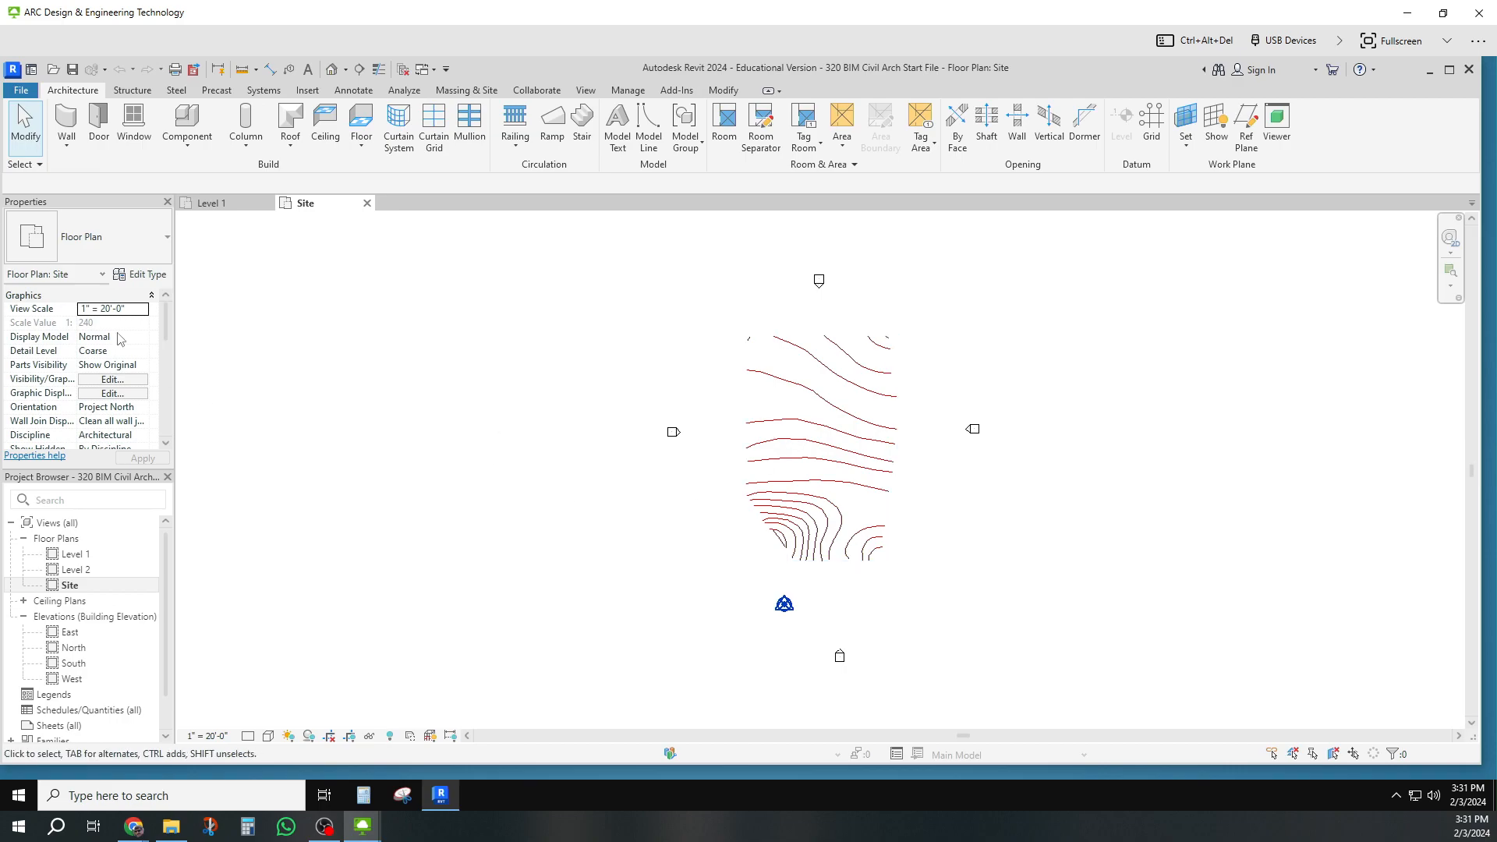
Save the project as 320 BIM Civil Arch ROS - Demo.rvt in the Spring 2024 folder, replacing the existing file.
click(26, 92)
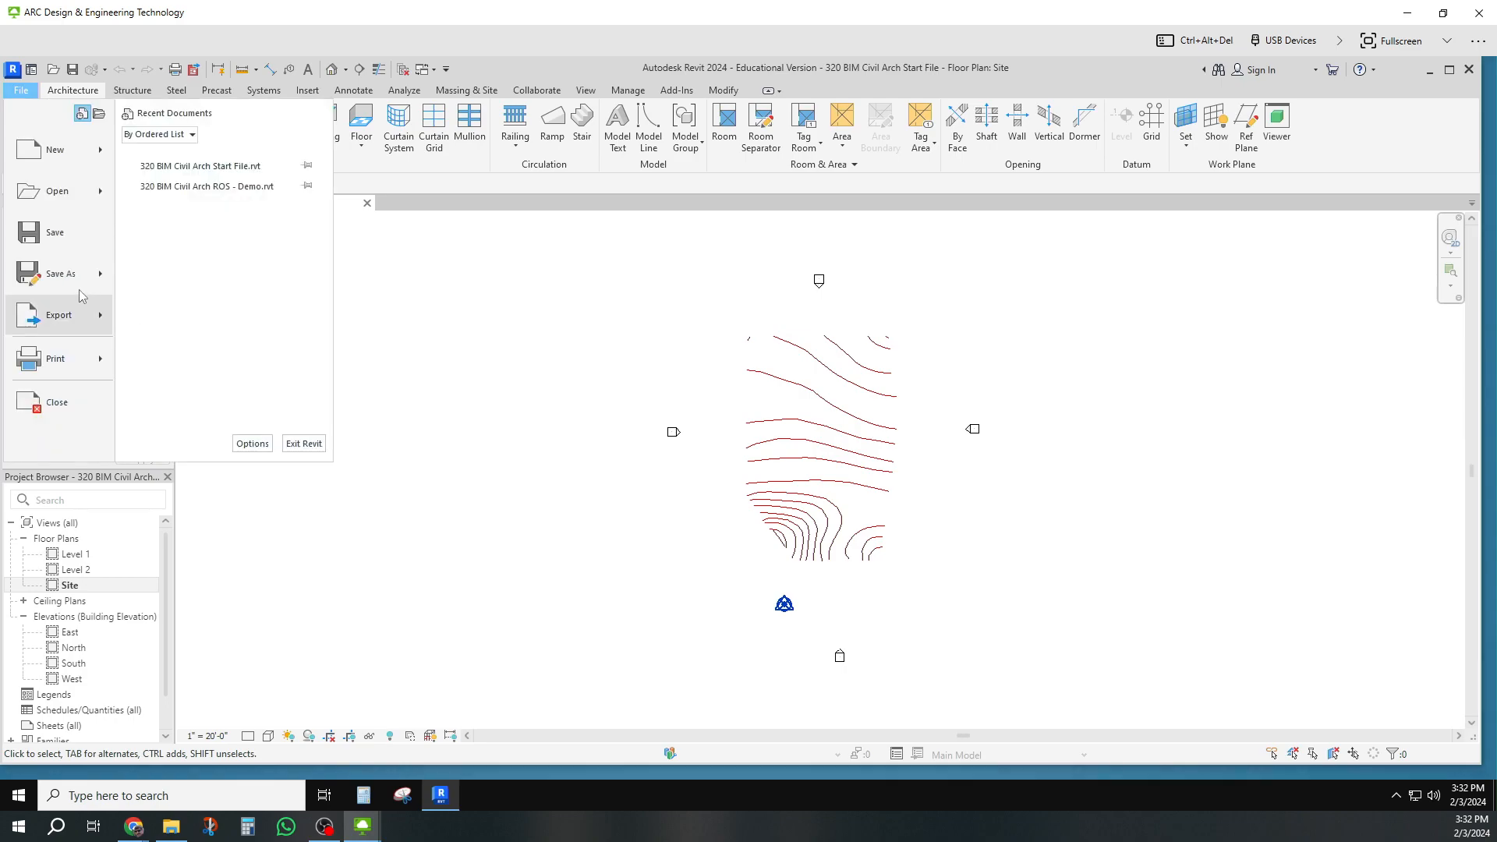
mouse_move(48, 278)
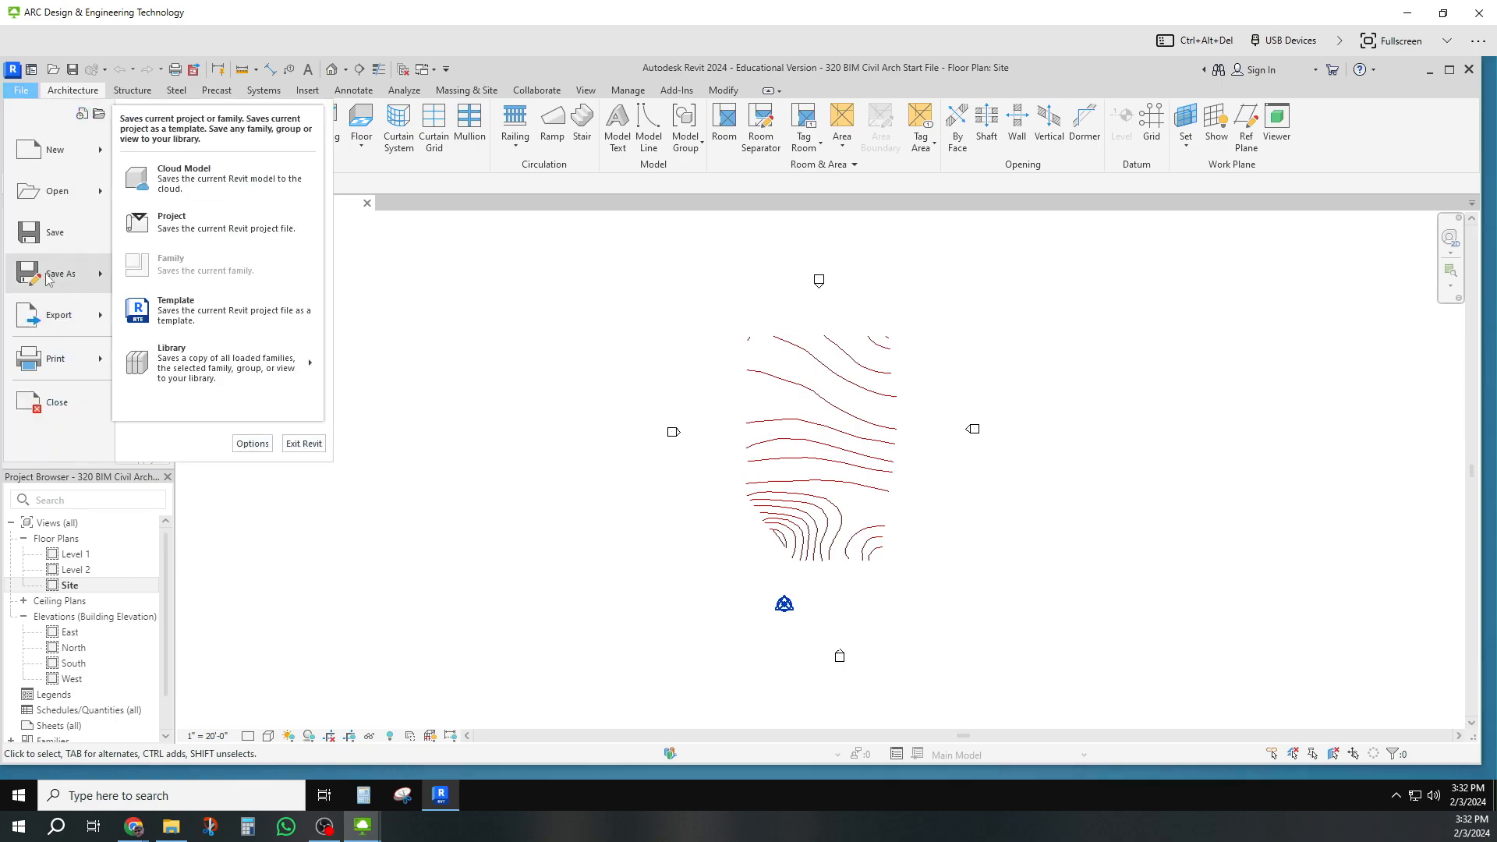
click(205, 229)
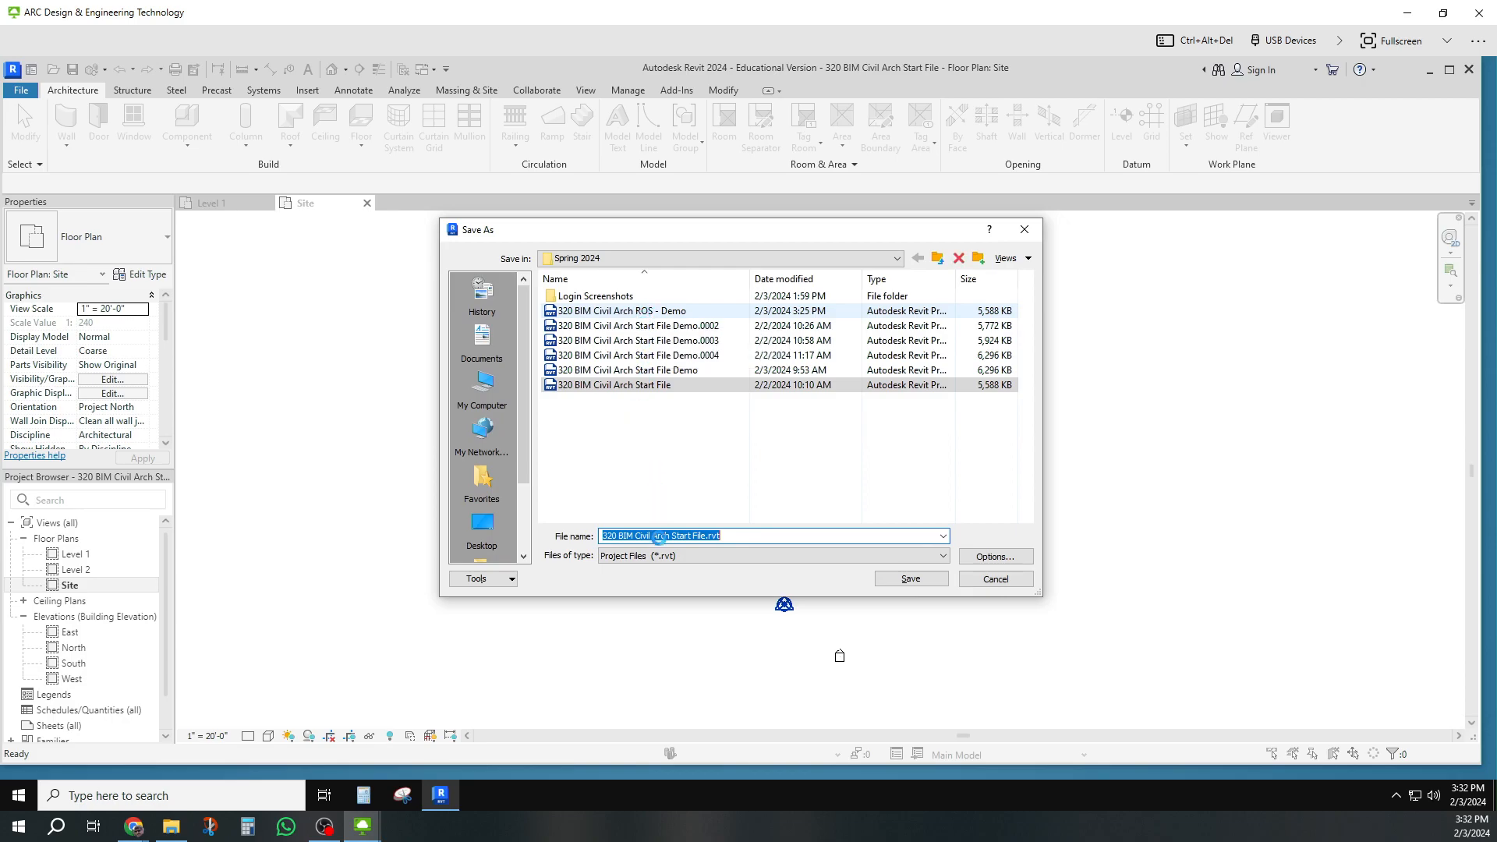
click(644, 311)
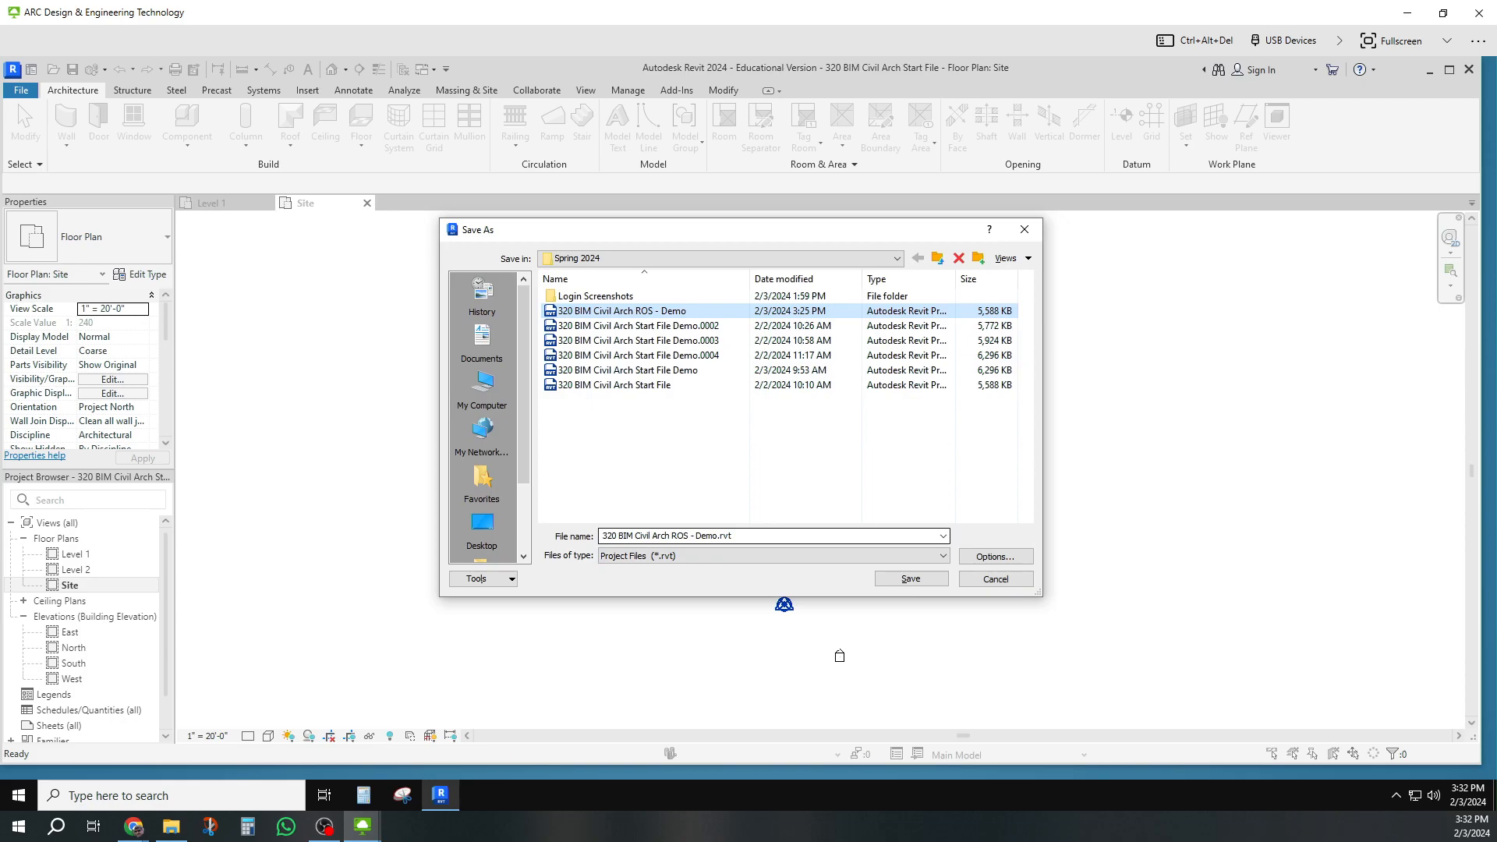
click(879, 583)
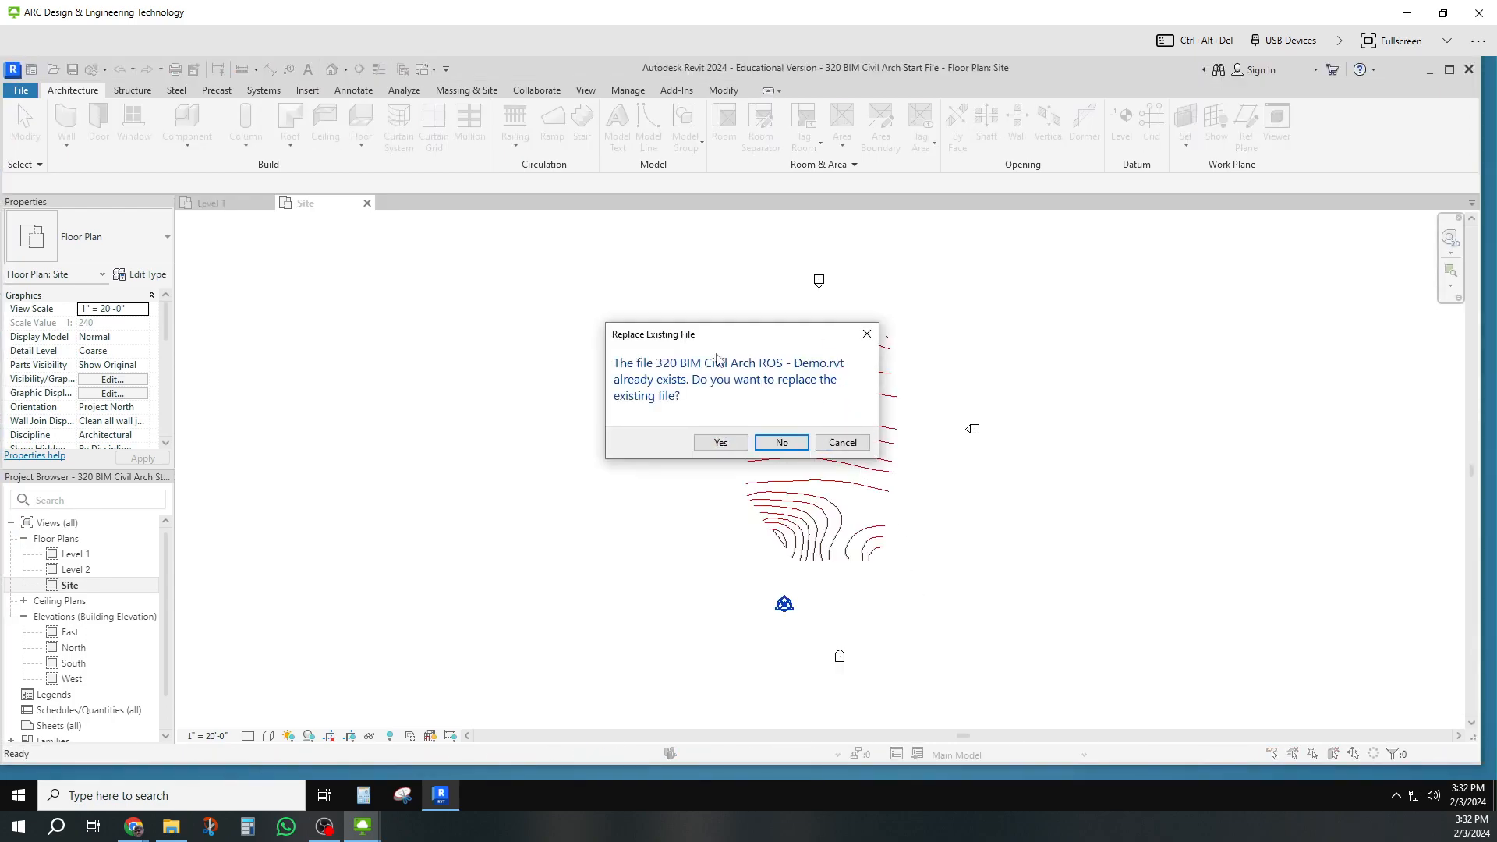
click(722, 443)
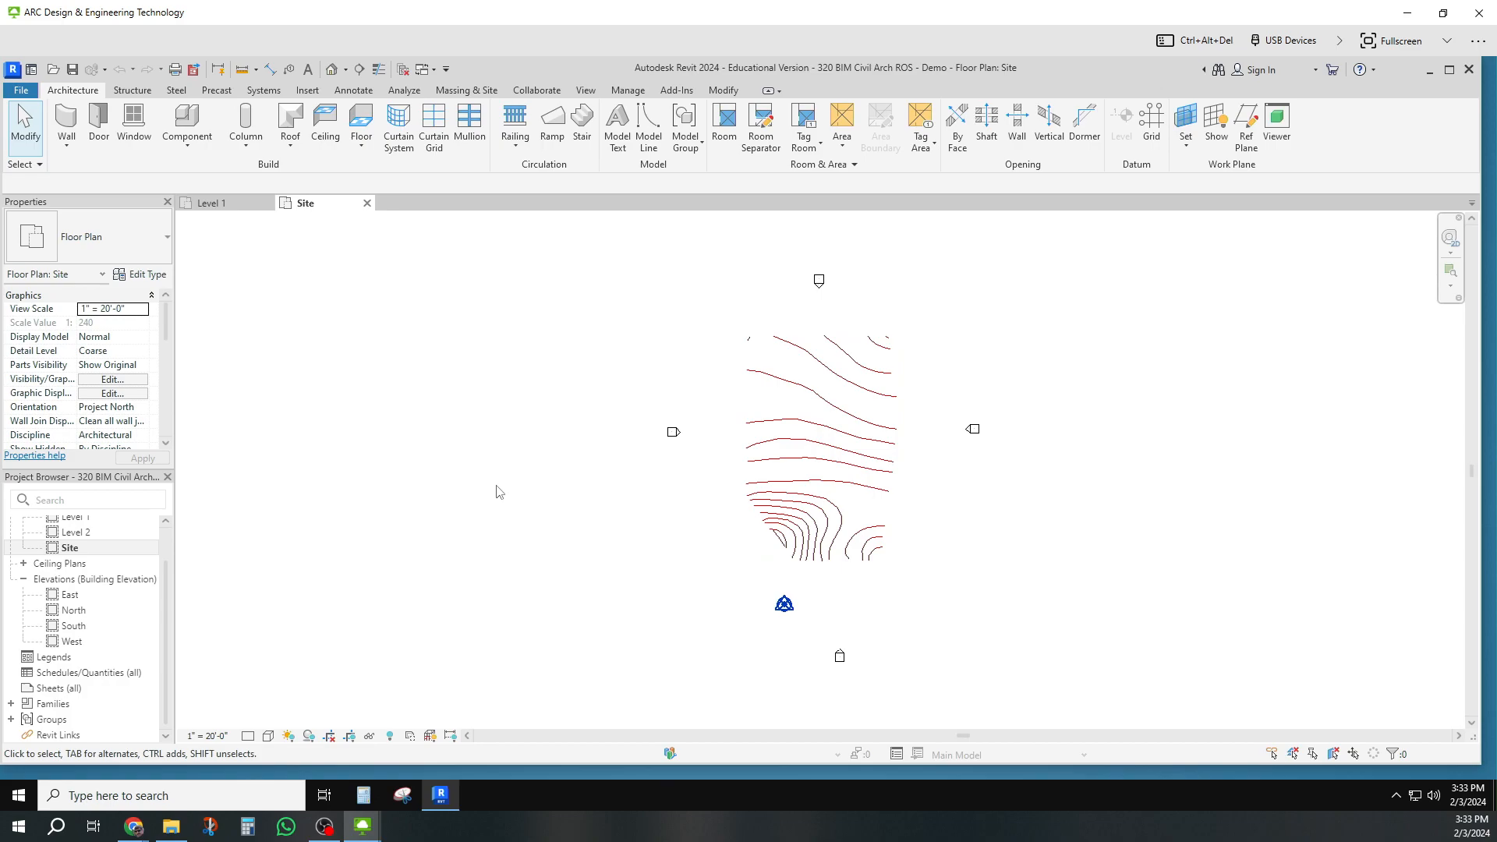
Create a toposolid from the imported CAD contours in the Site plan, taking points only from the C_TOPO layer.
click(461, 91)
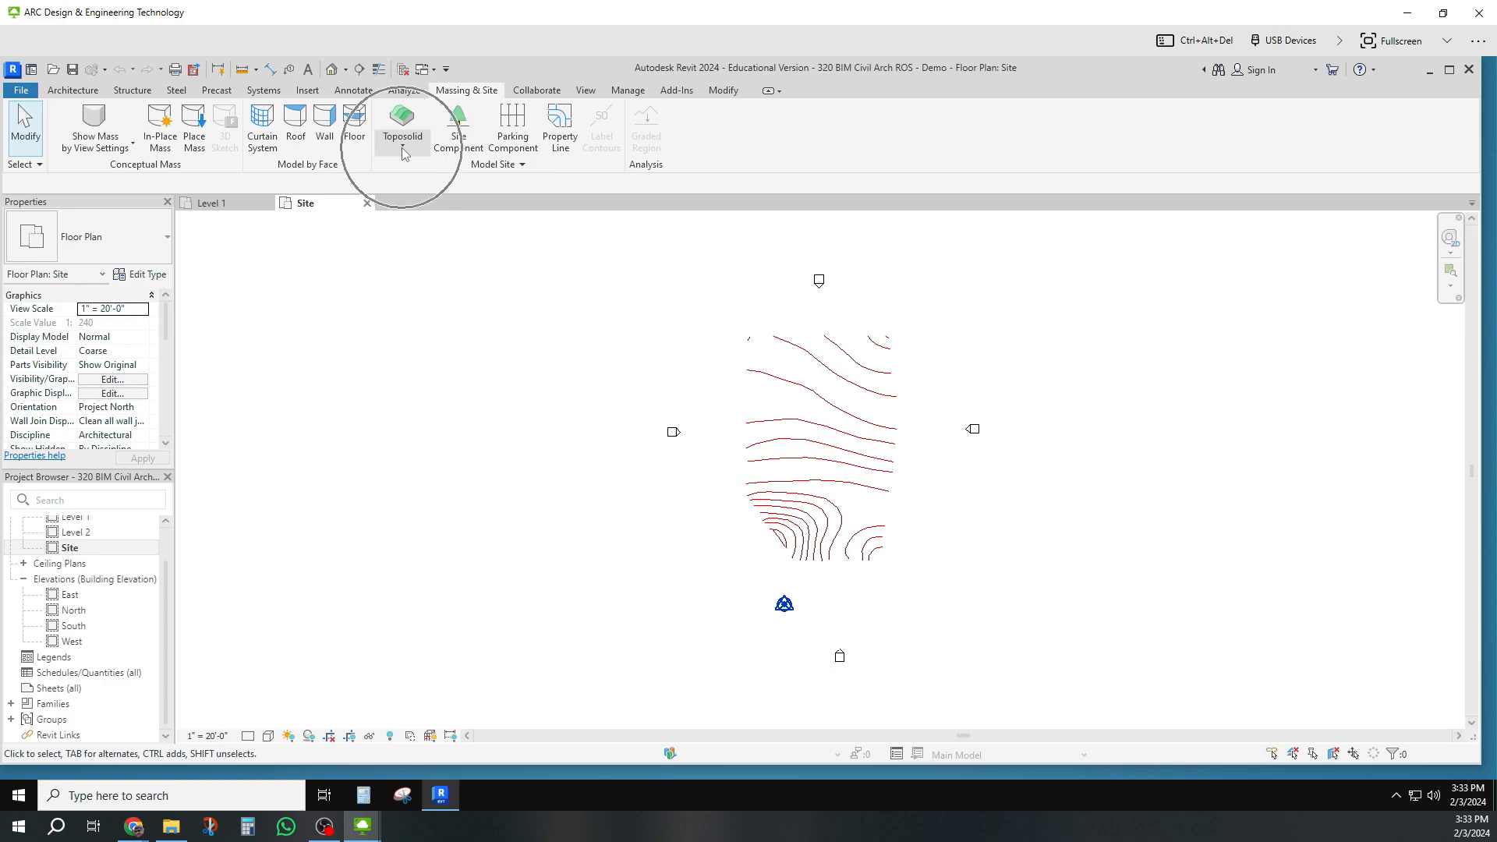
click(403, 149)
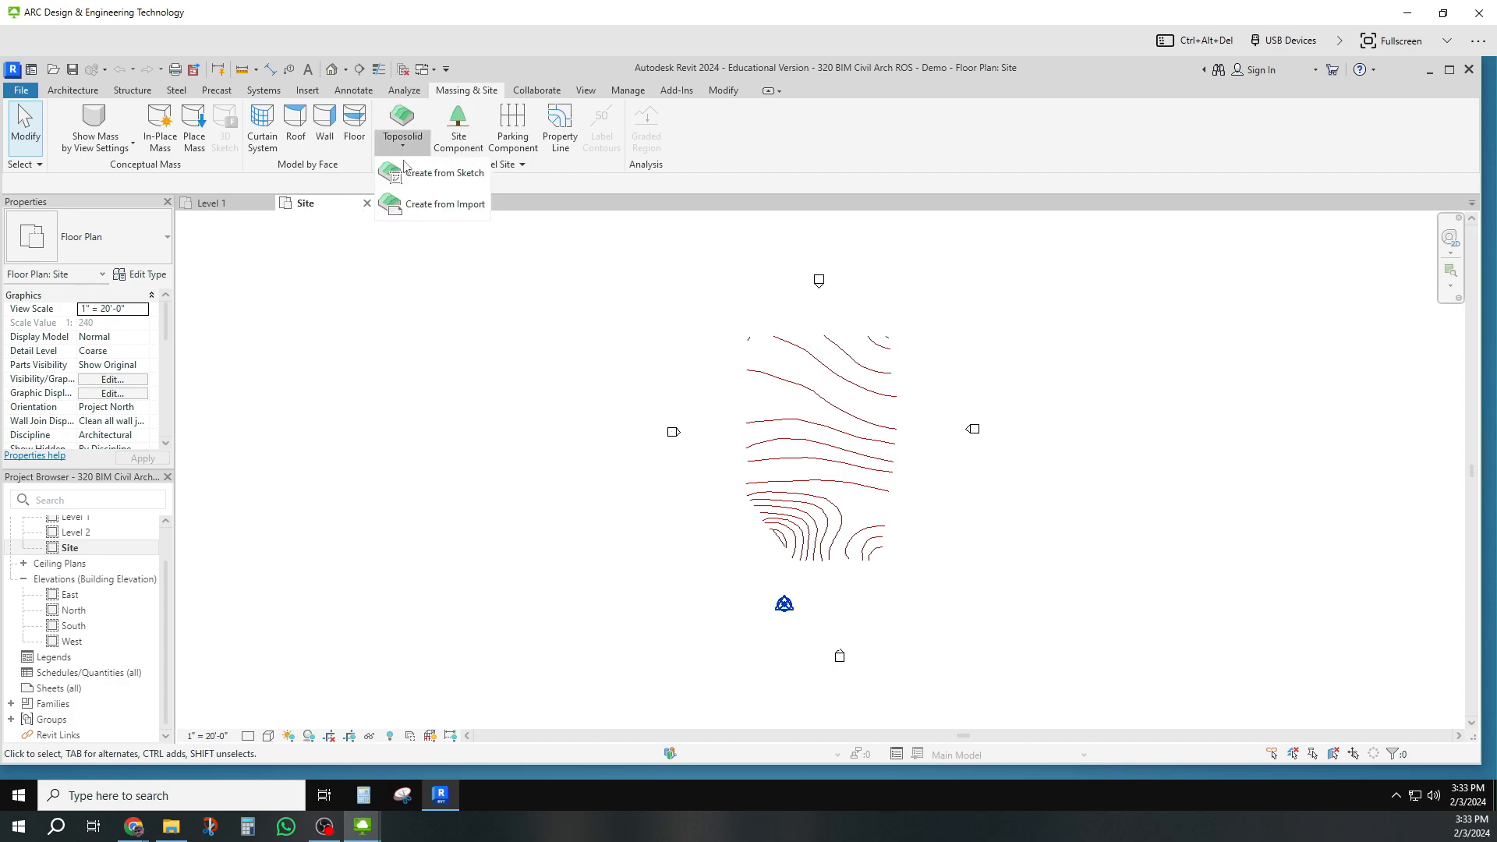
click(422, 205)
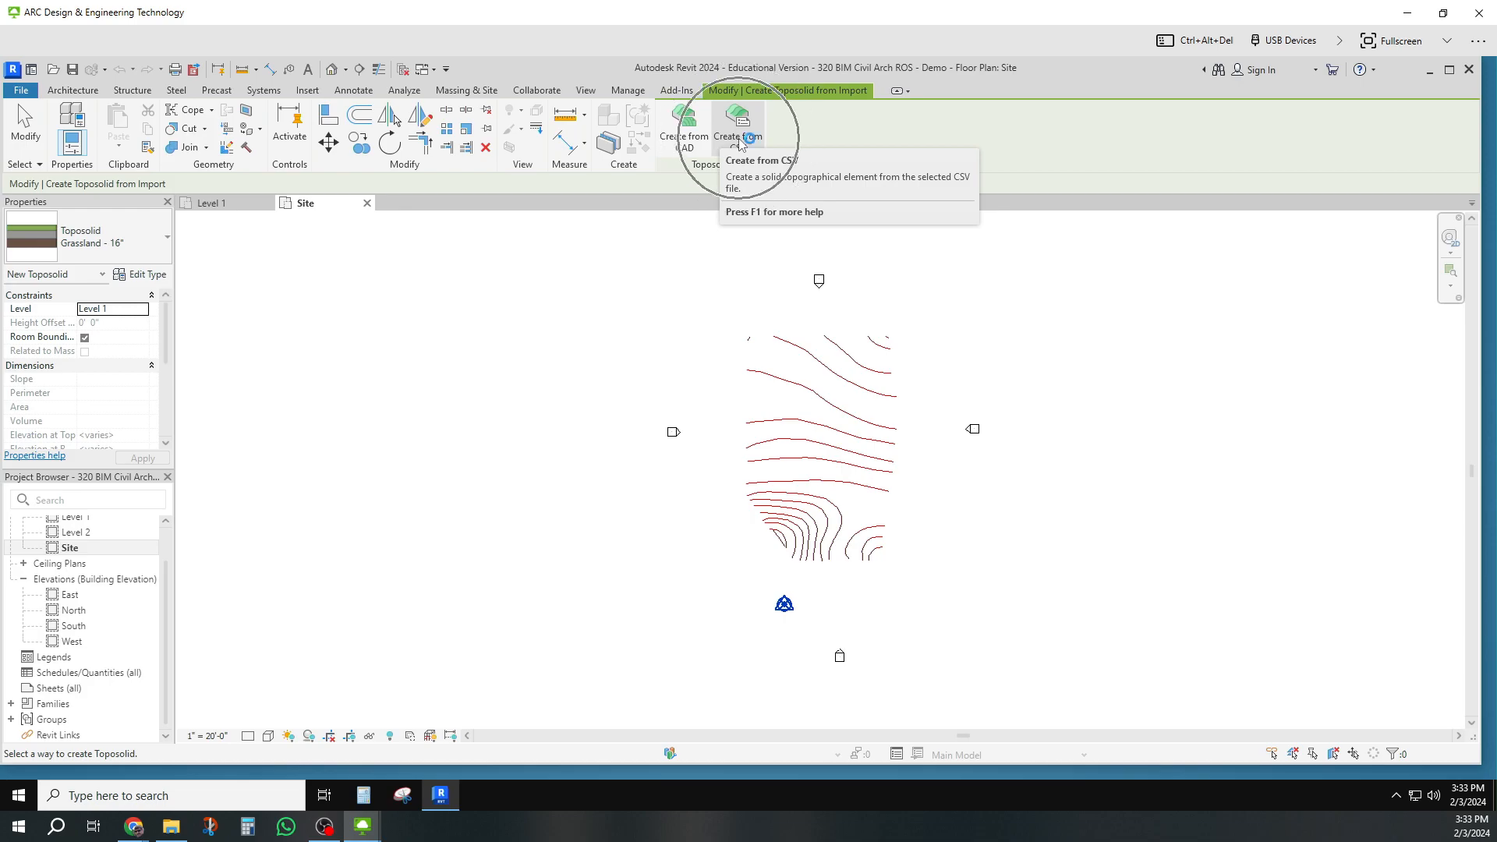
click(684, 131)
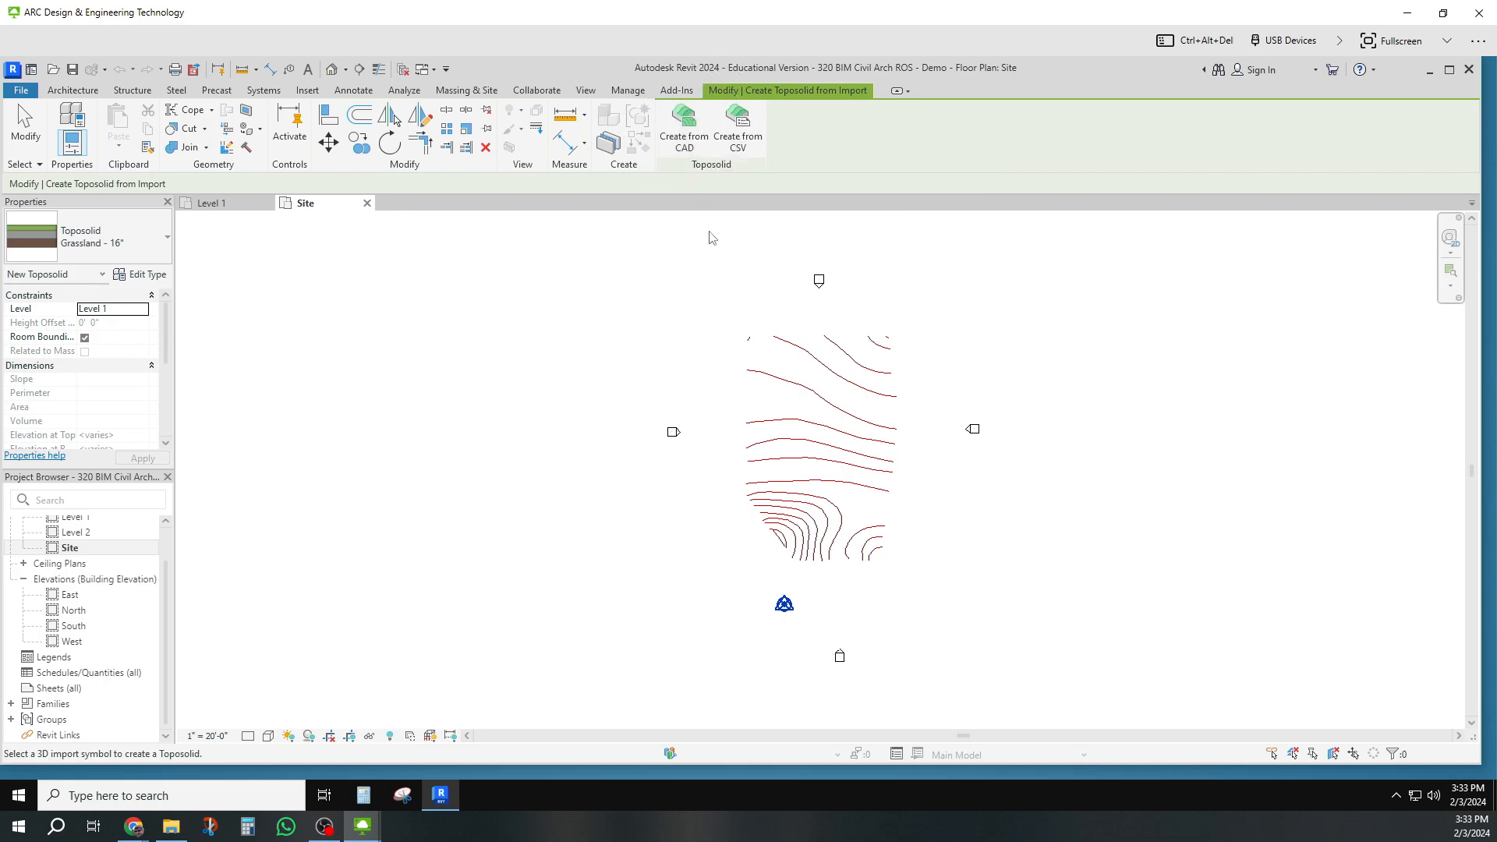
click(818, 363)
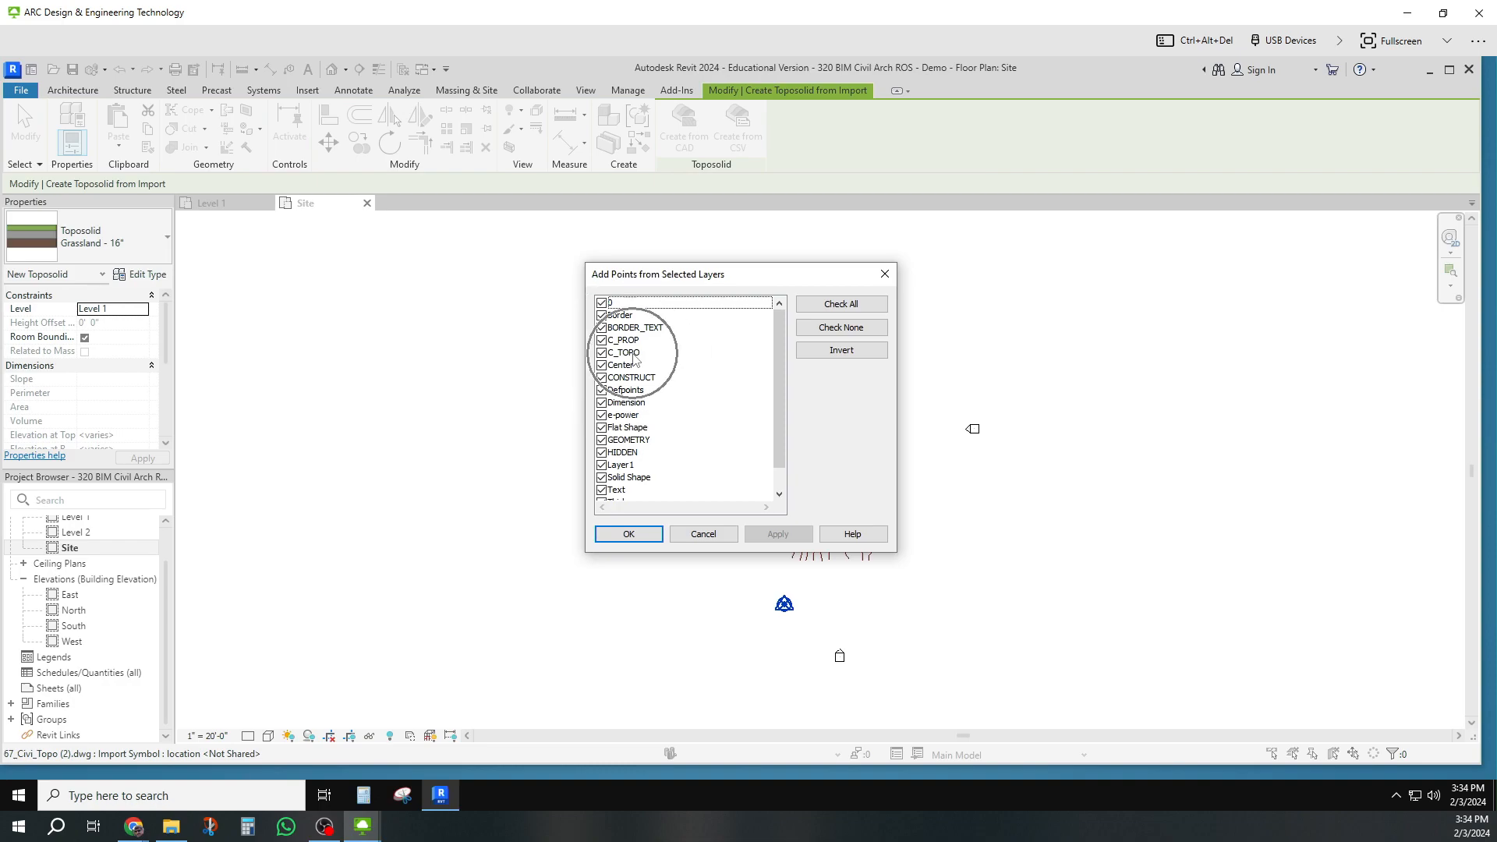
click(832, 331)
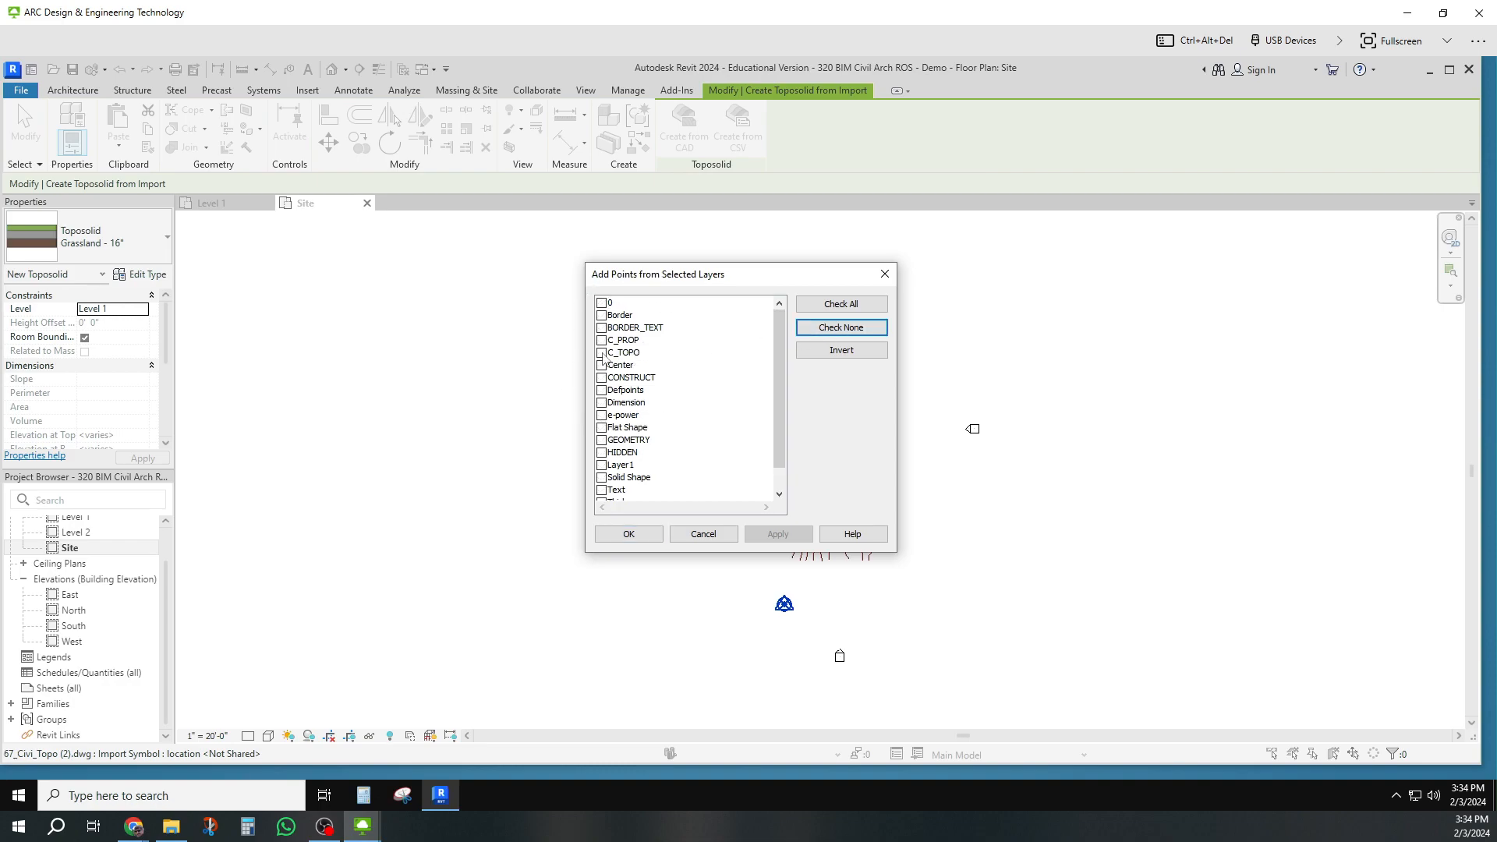
click(602, 355)
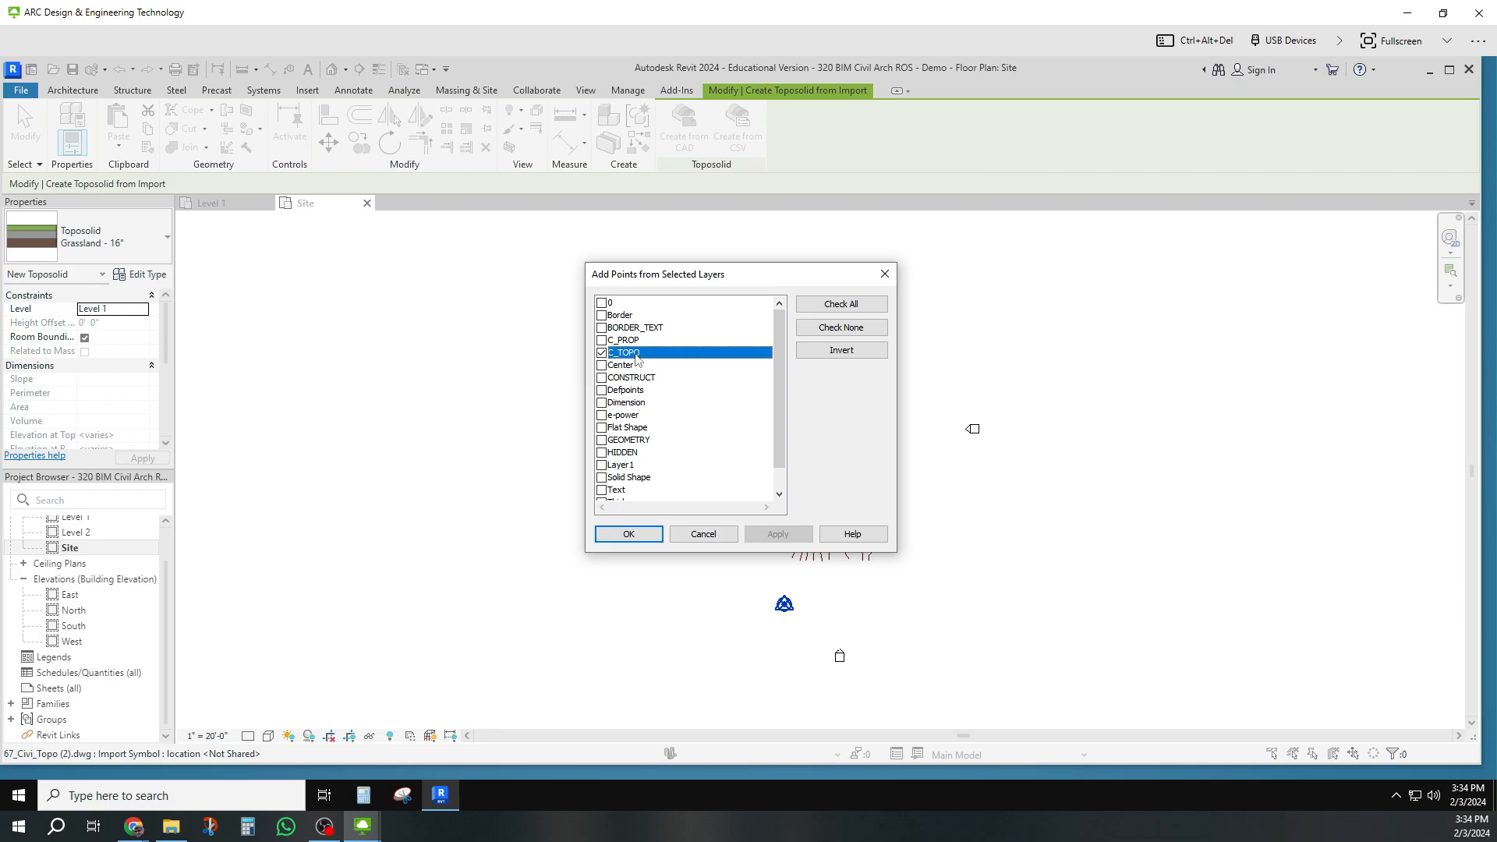
click(630, 535)
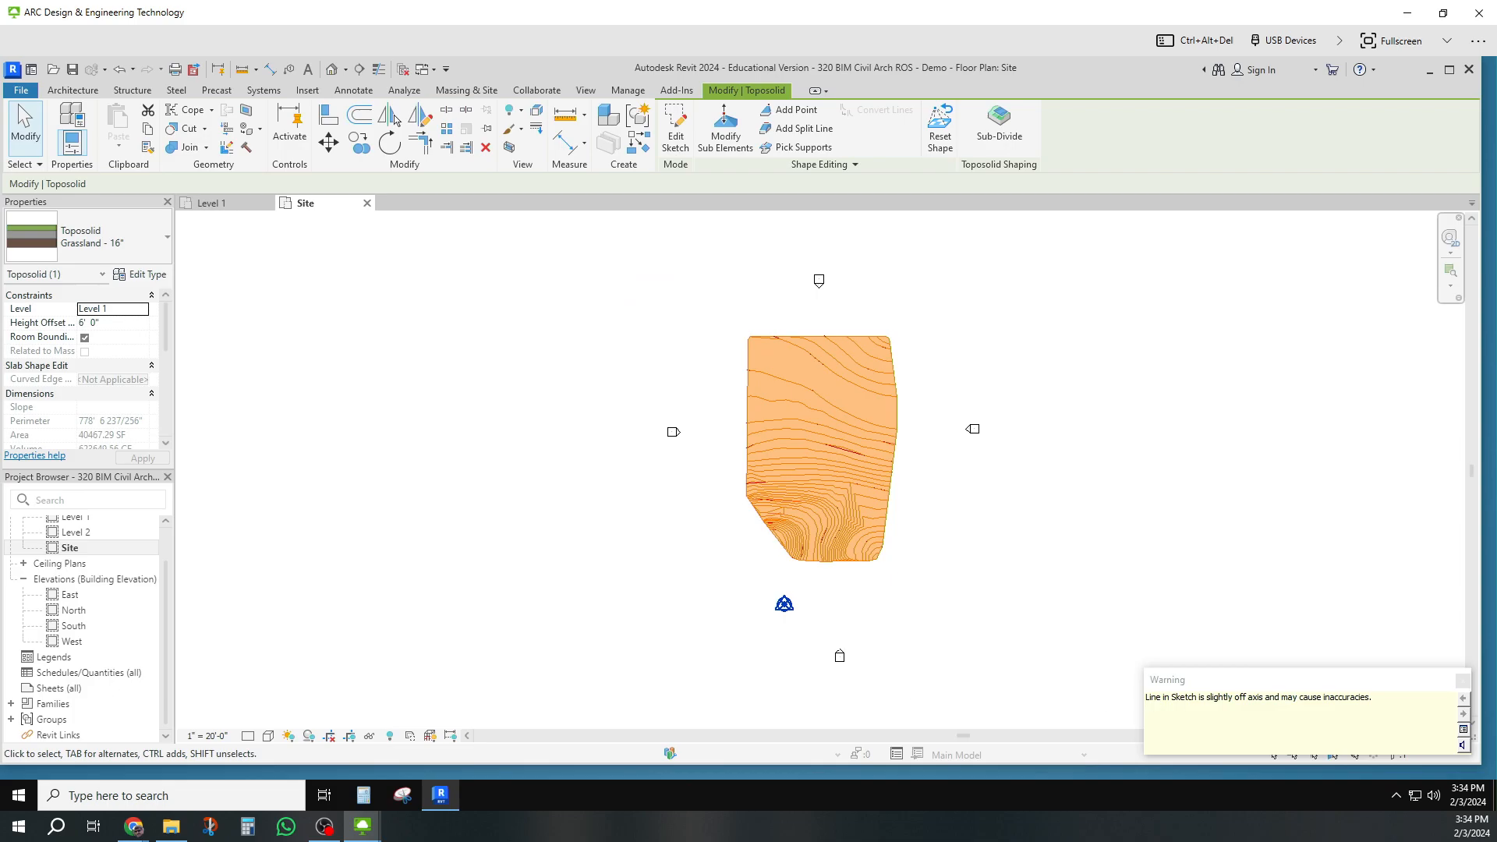
click(1464, 682)
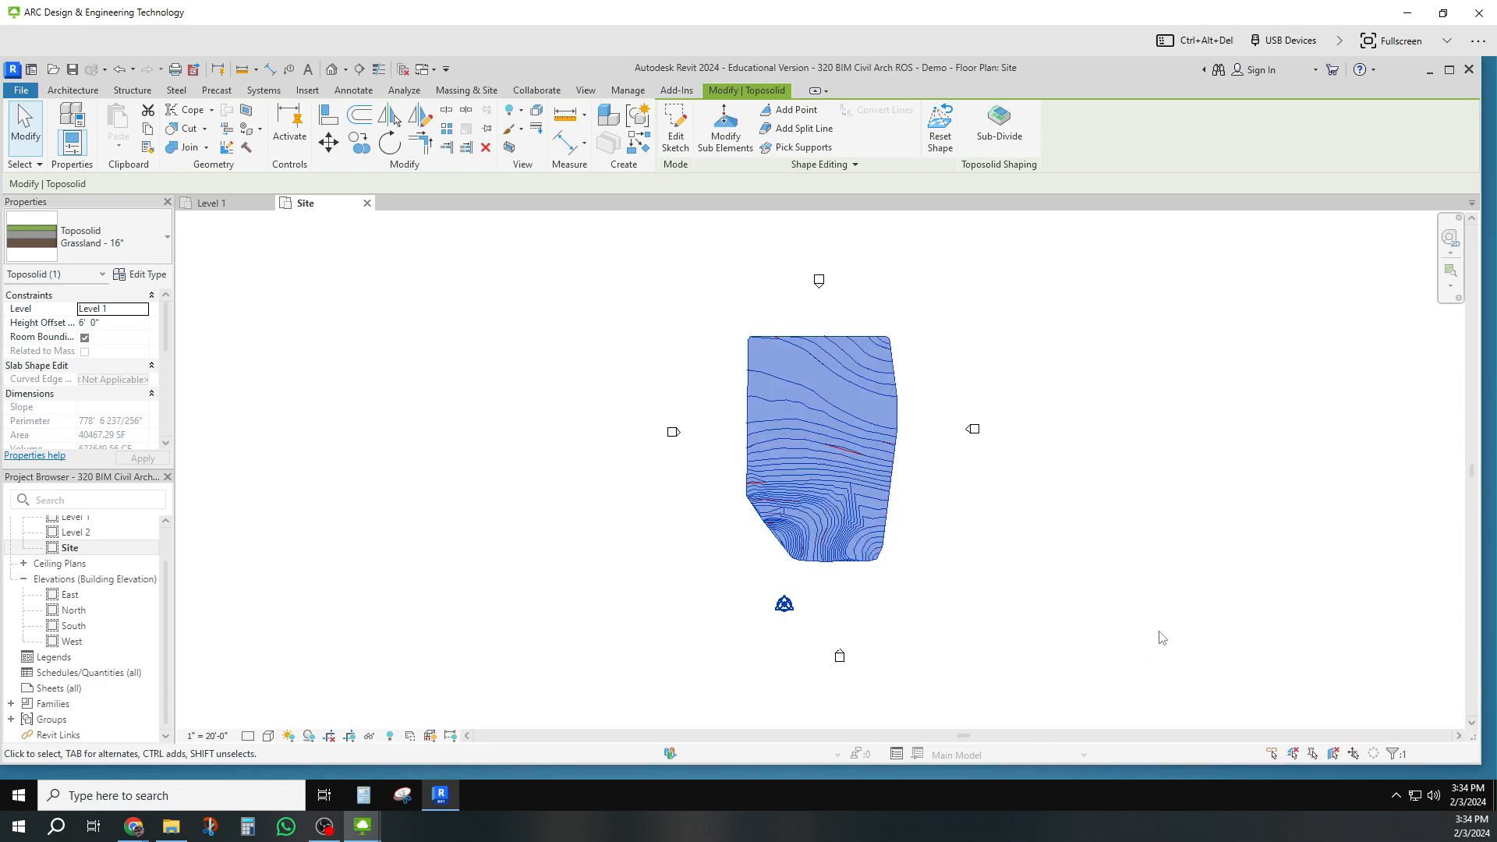
click(1042, 592)
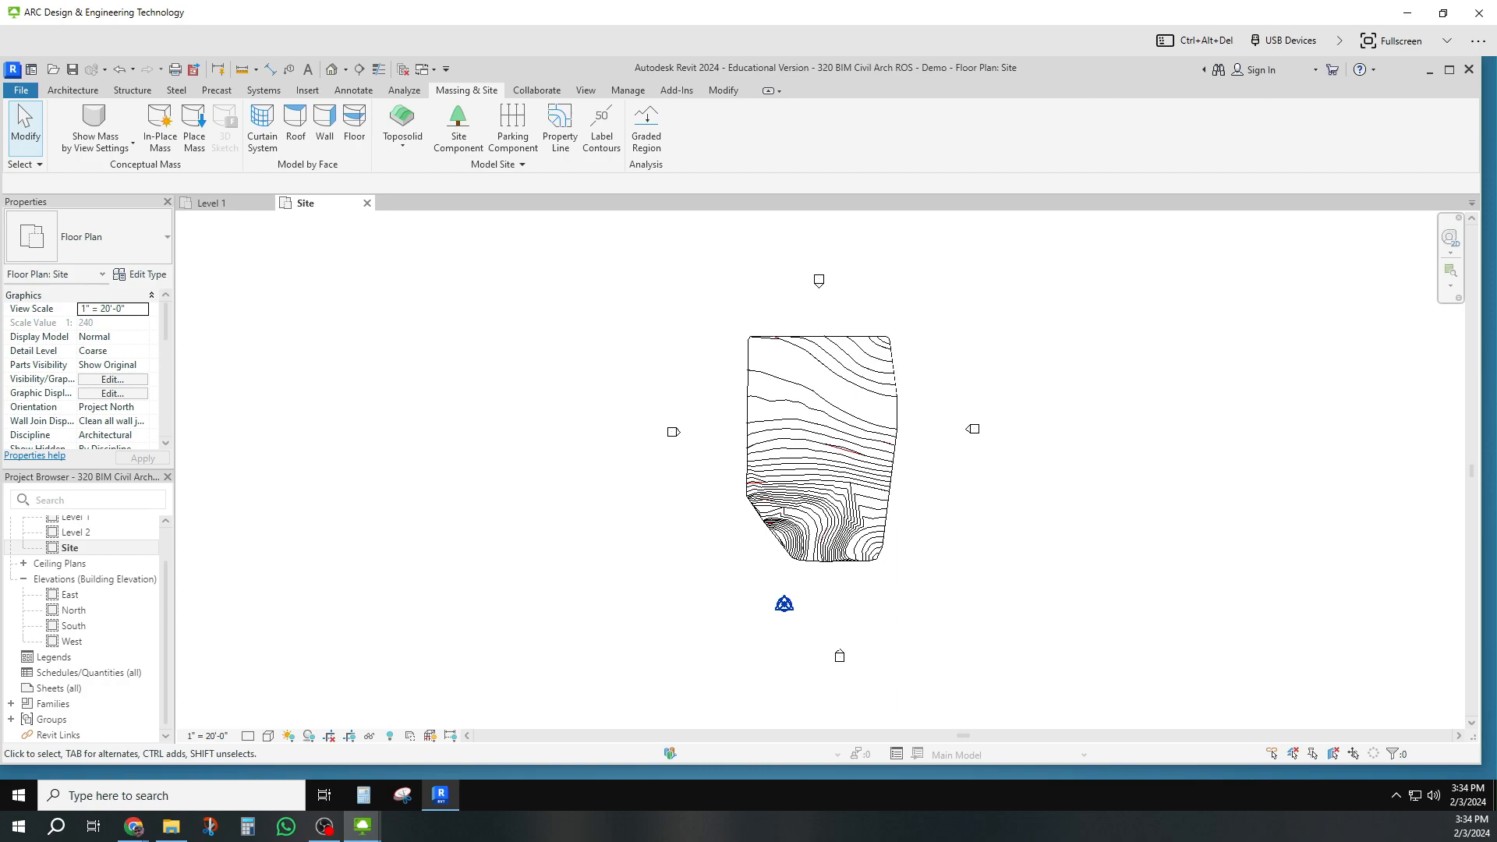
Save a copy of the project as BIM-1-ROS in the Spring 2024 folder.
key(alt+Tab)
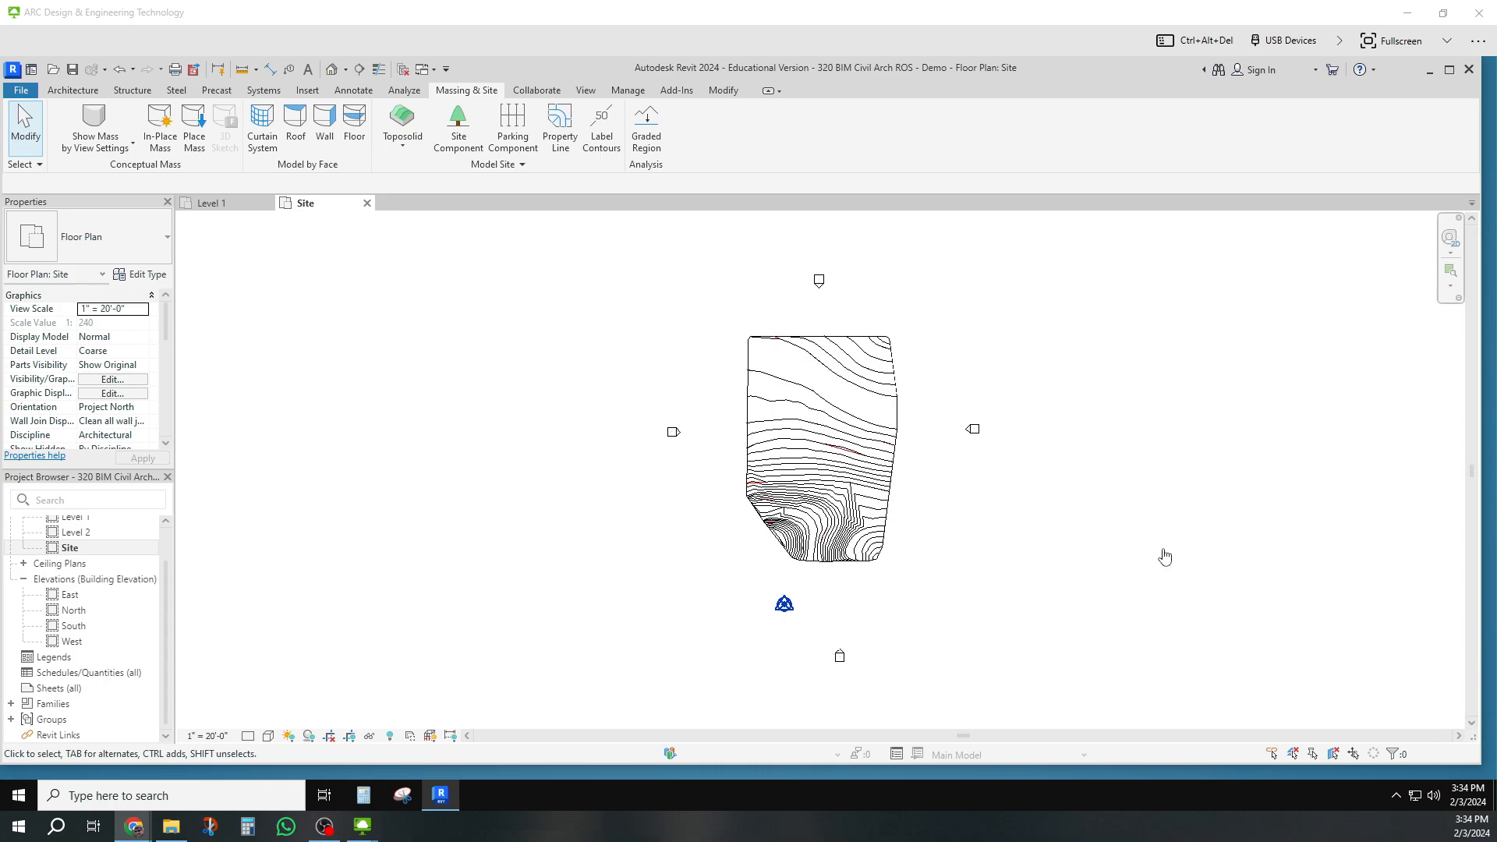
click(1054, 505)
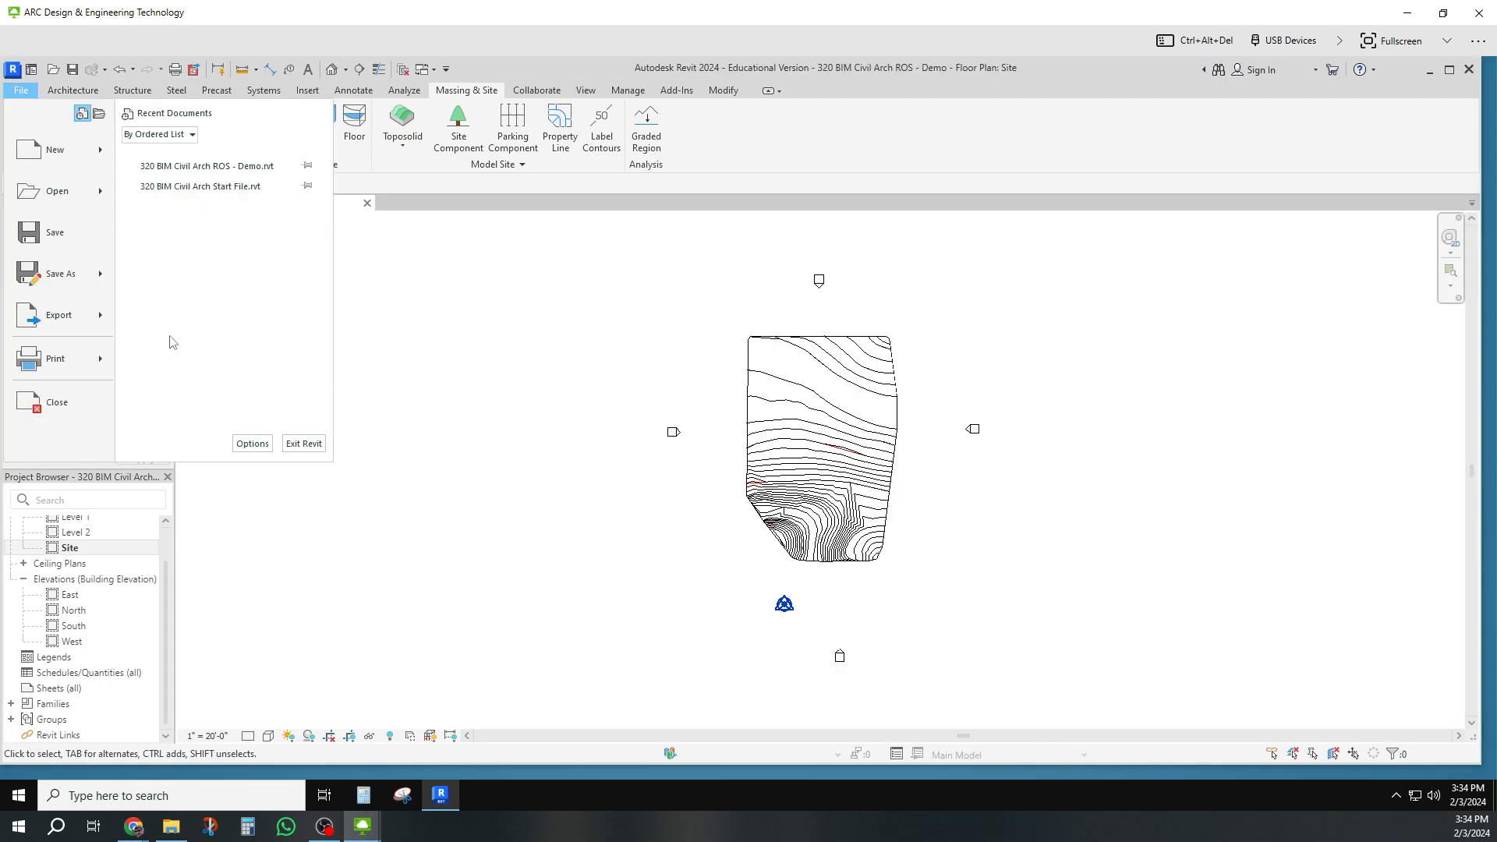
mouse_move(52, 274)
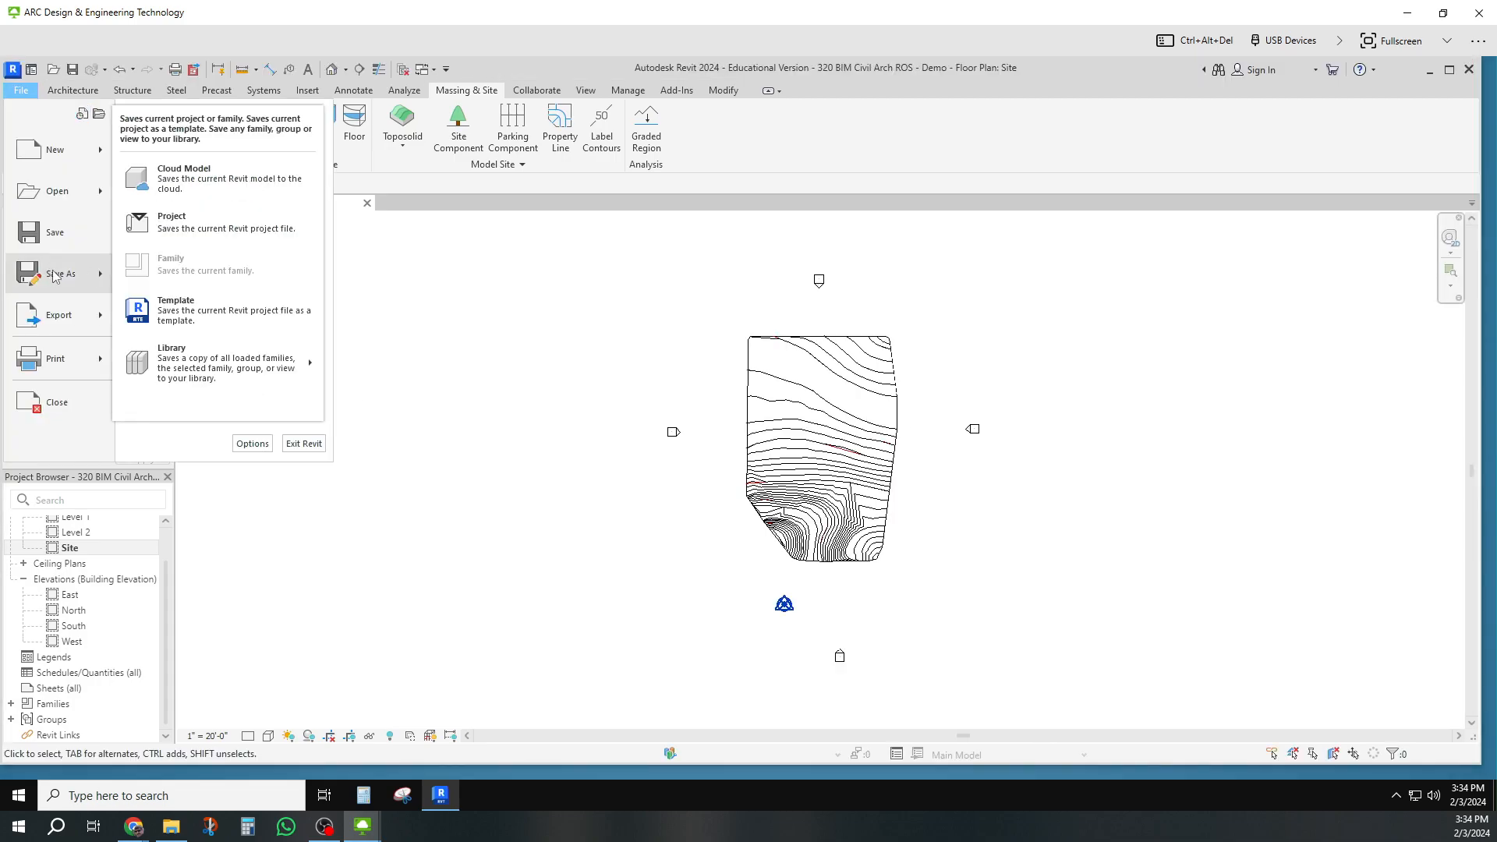
click(187, 236)
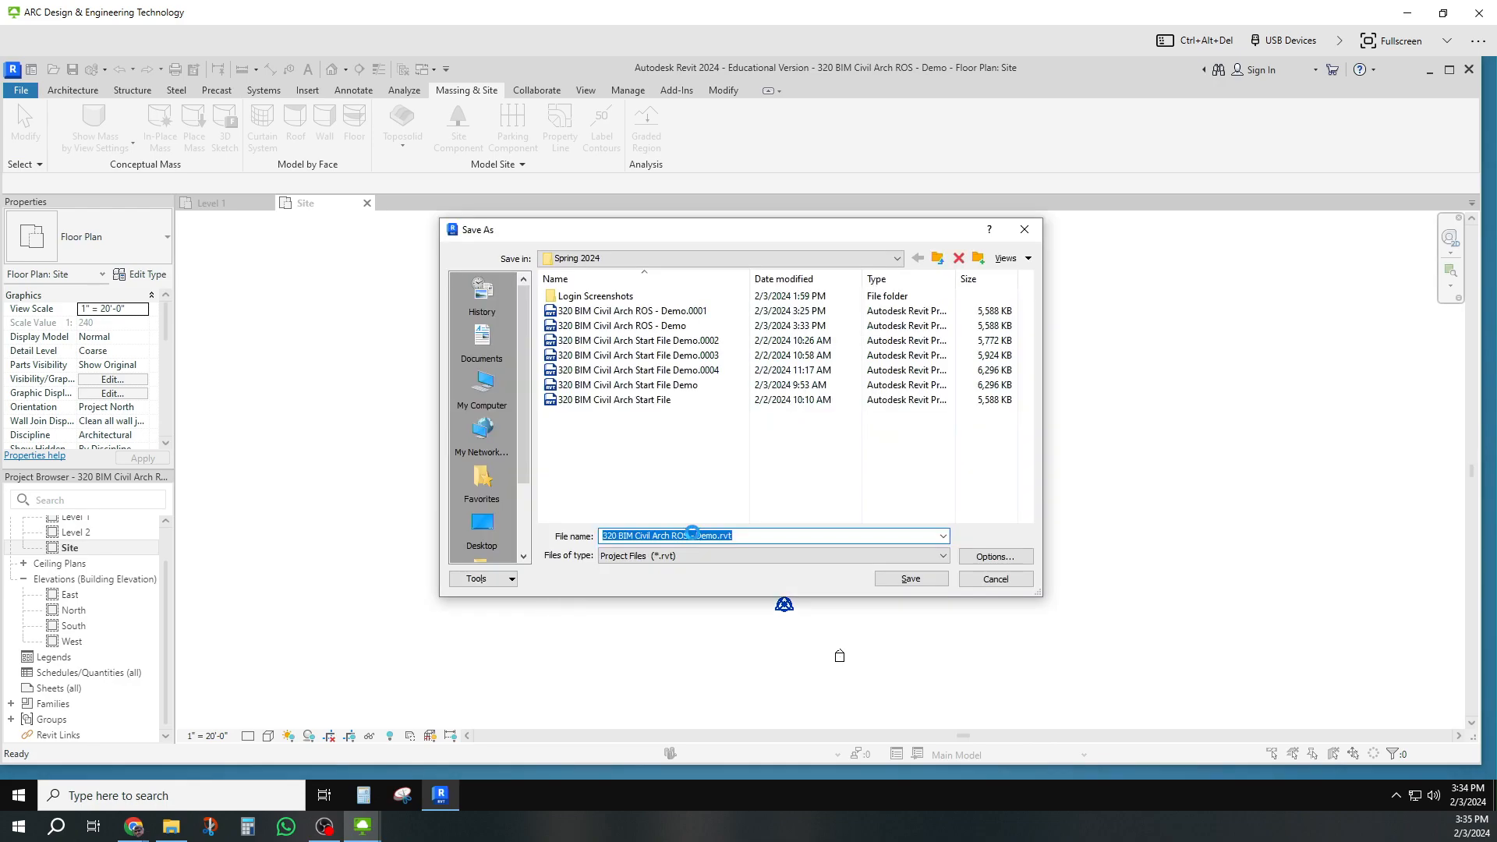
text(BIM-1-ROS)
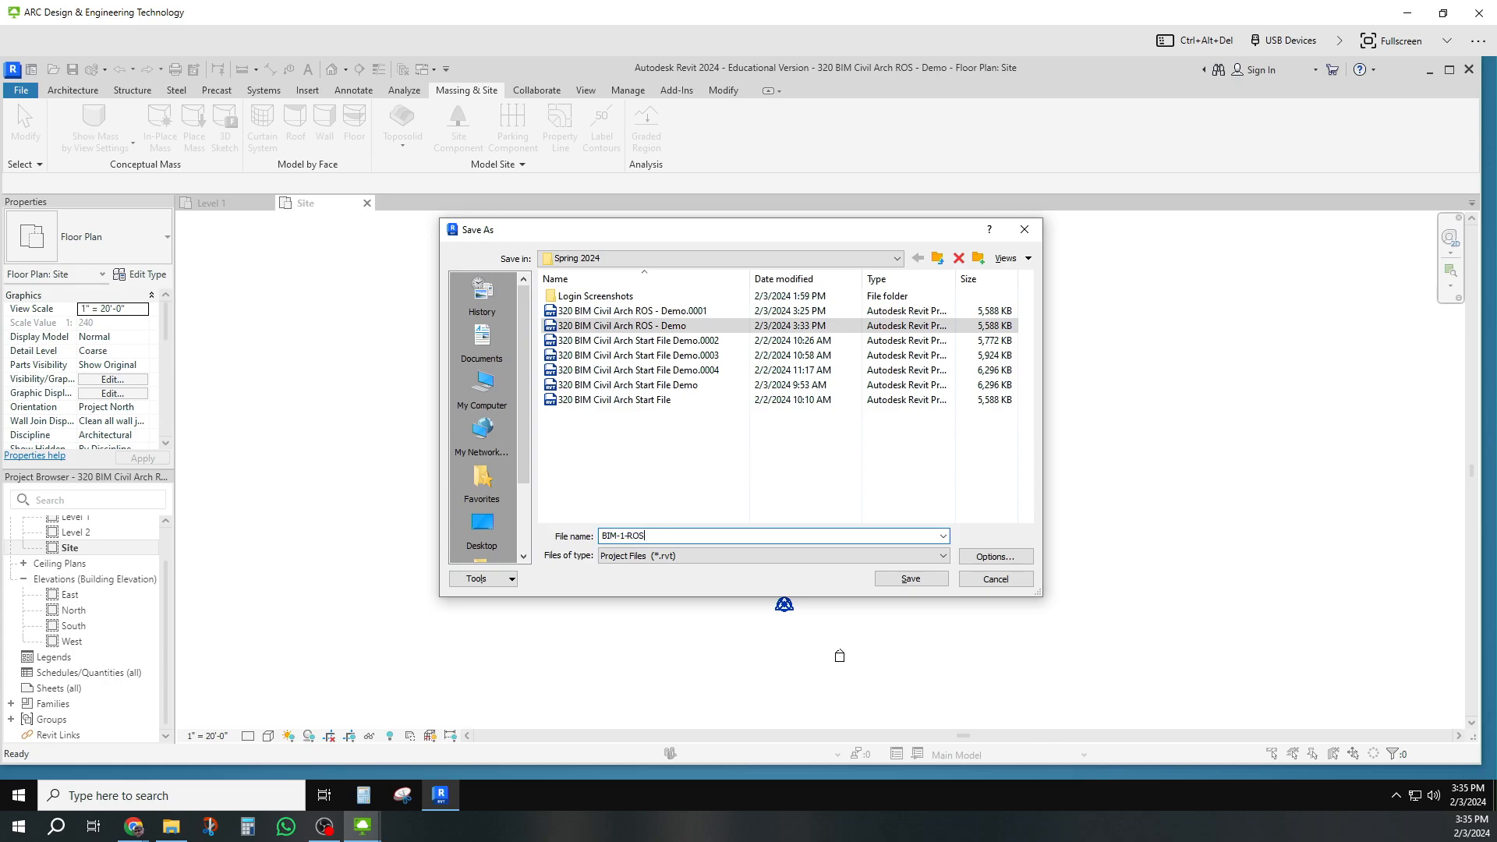
click(915, 582)
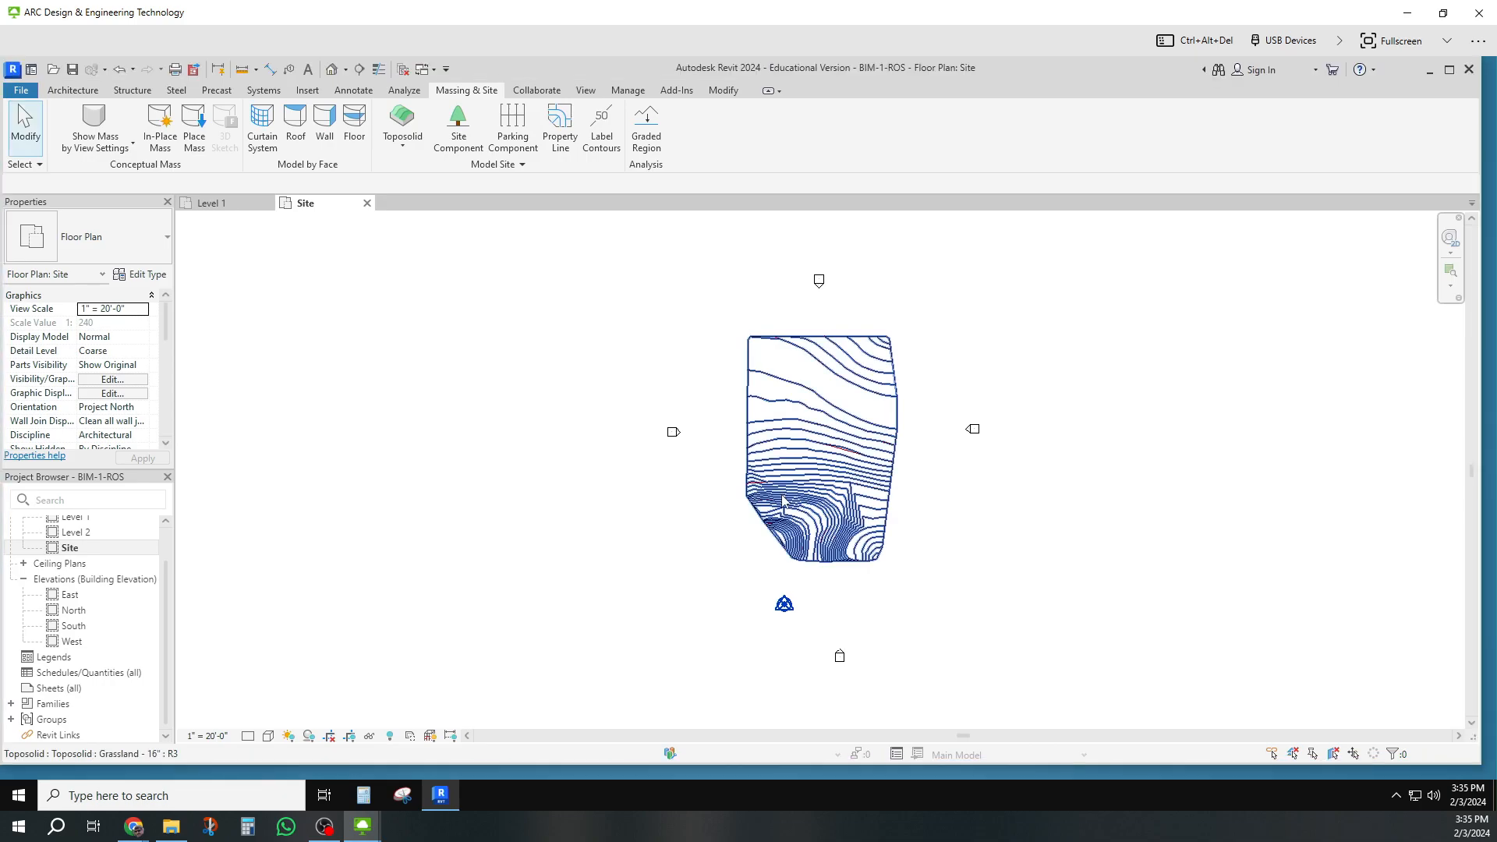
Unpin and delete the imported 67_Civi_Topo (2).dwg in the Site plan, keeping the toposolid, and save the project.
scroll(757, 496, up, 6)
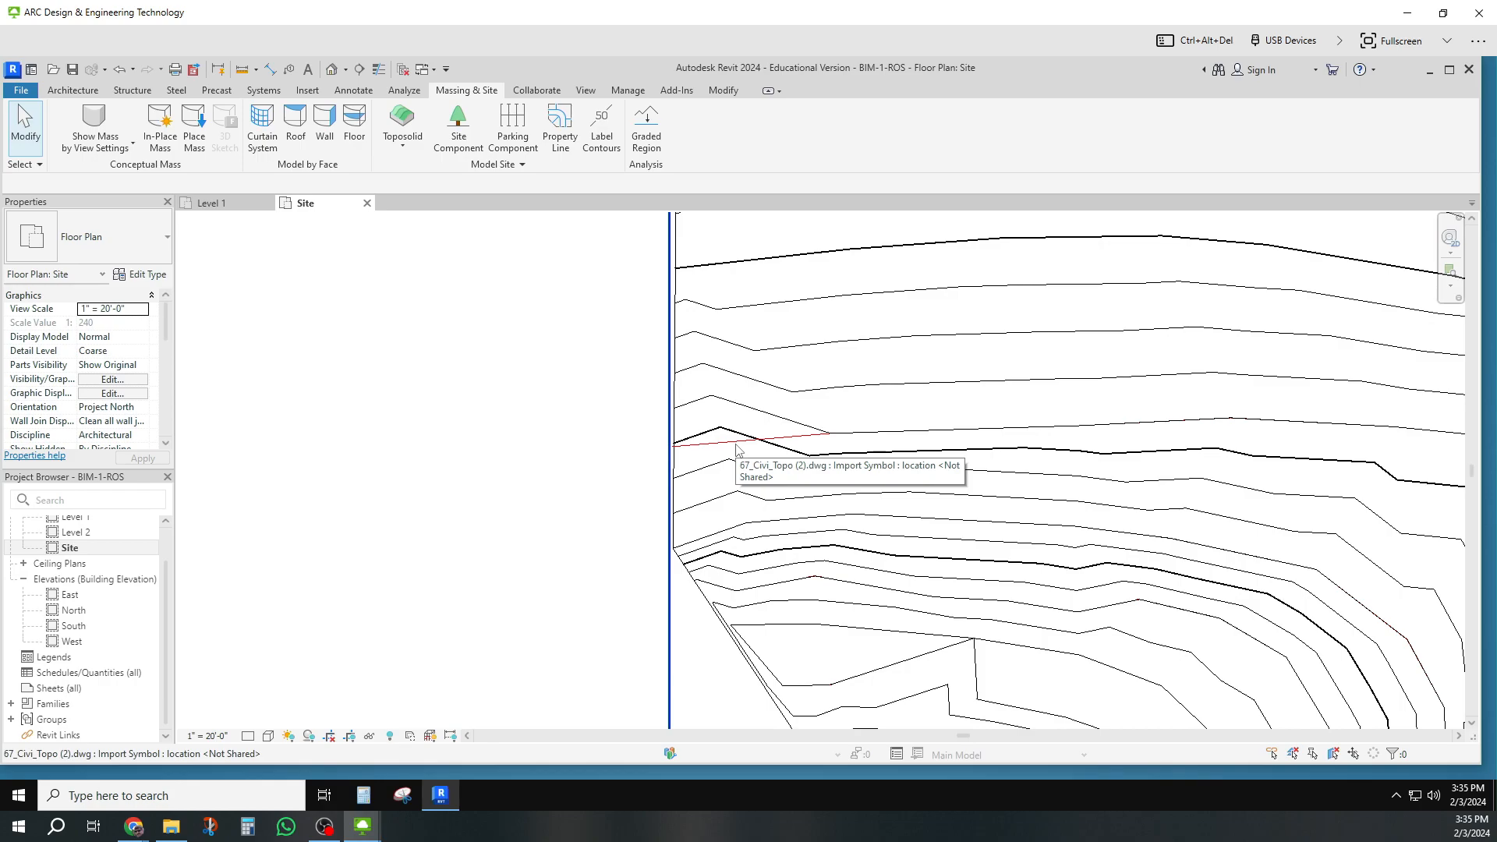
right_click(737, 449)
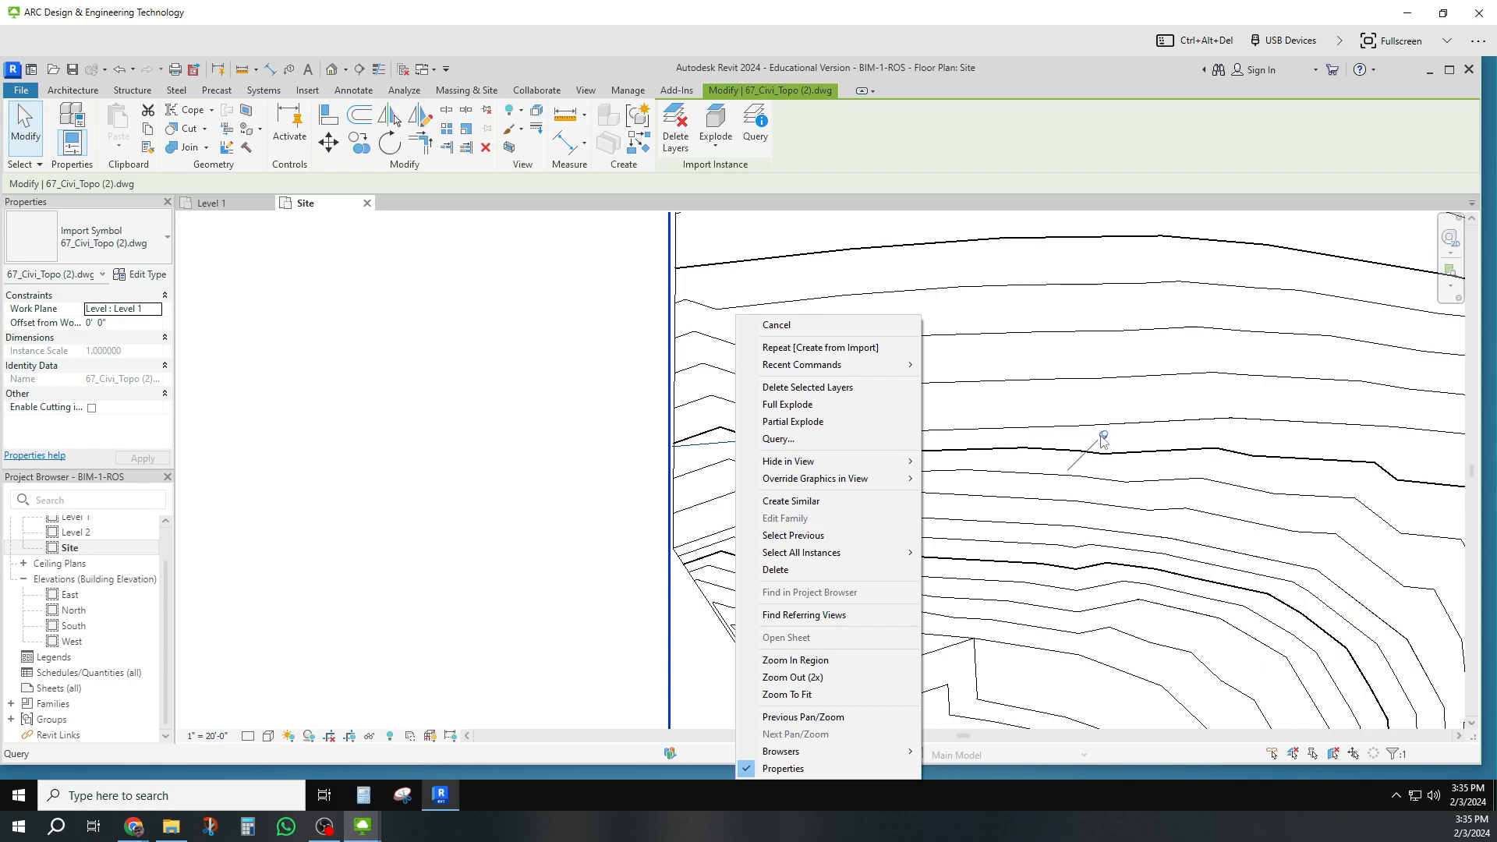
click(555, 458)
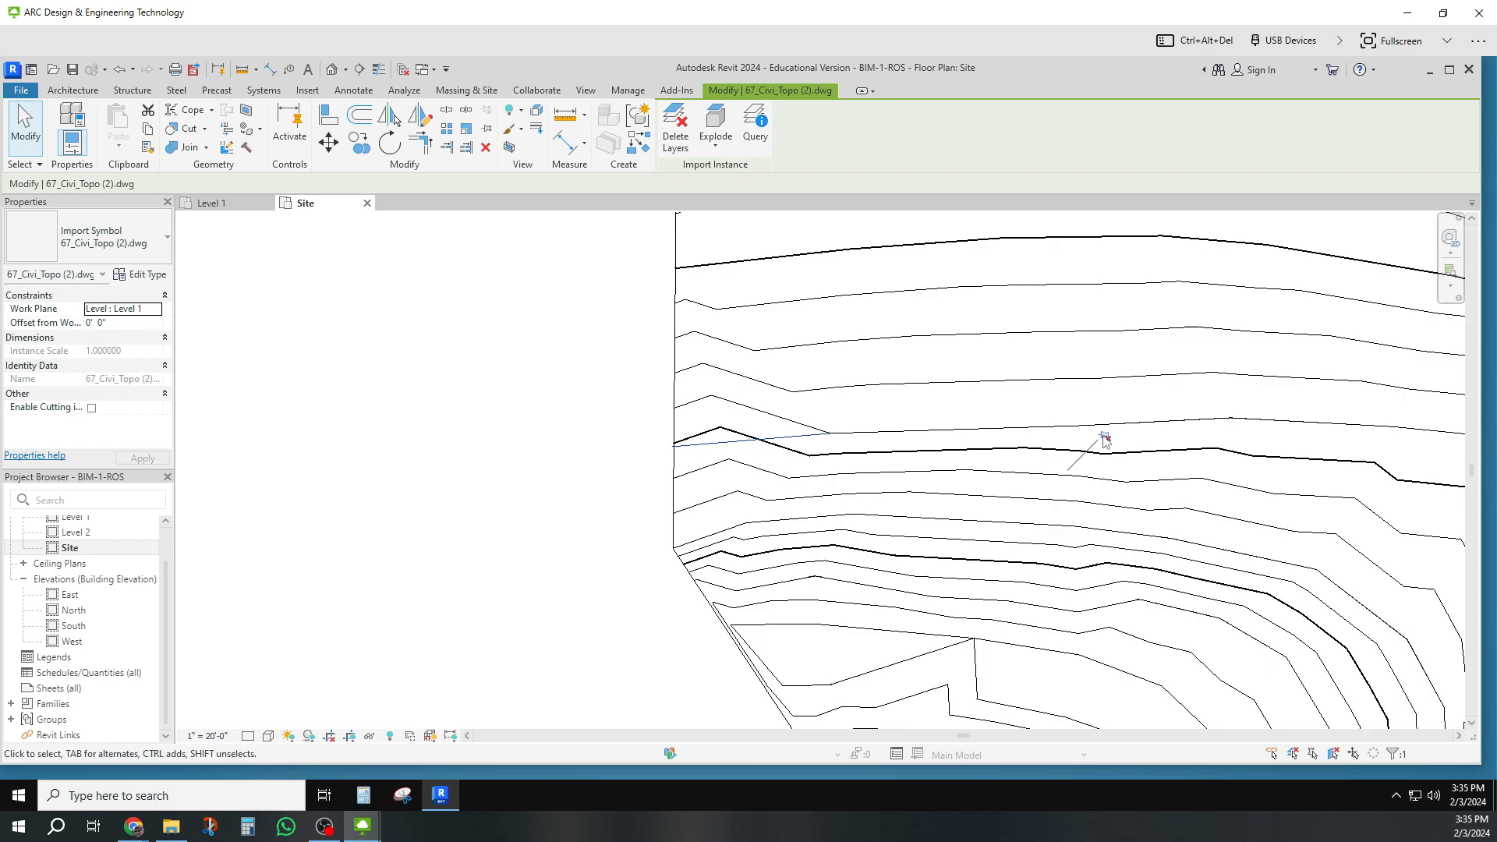
click(1103, 438)
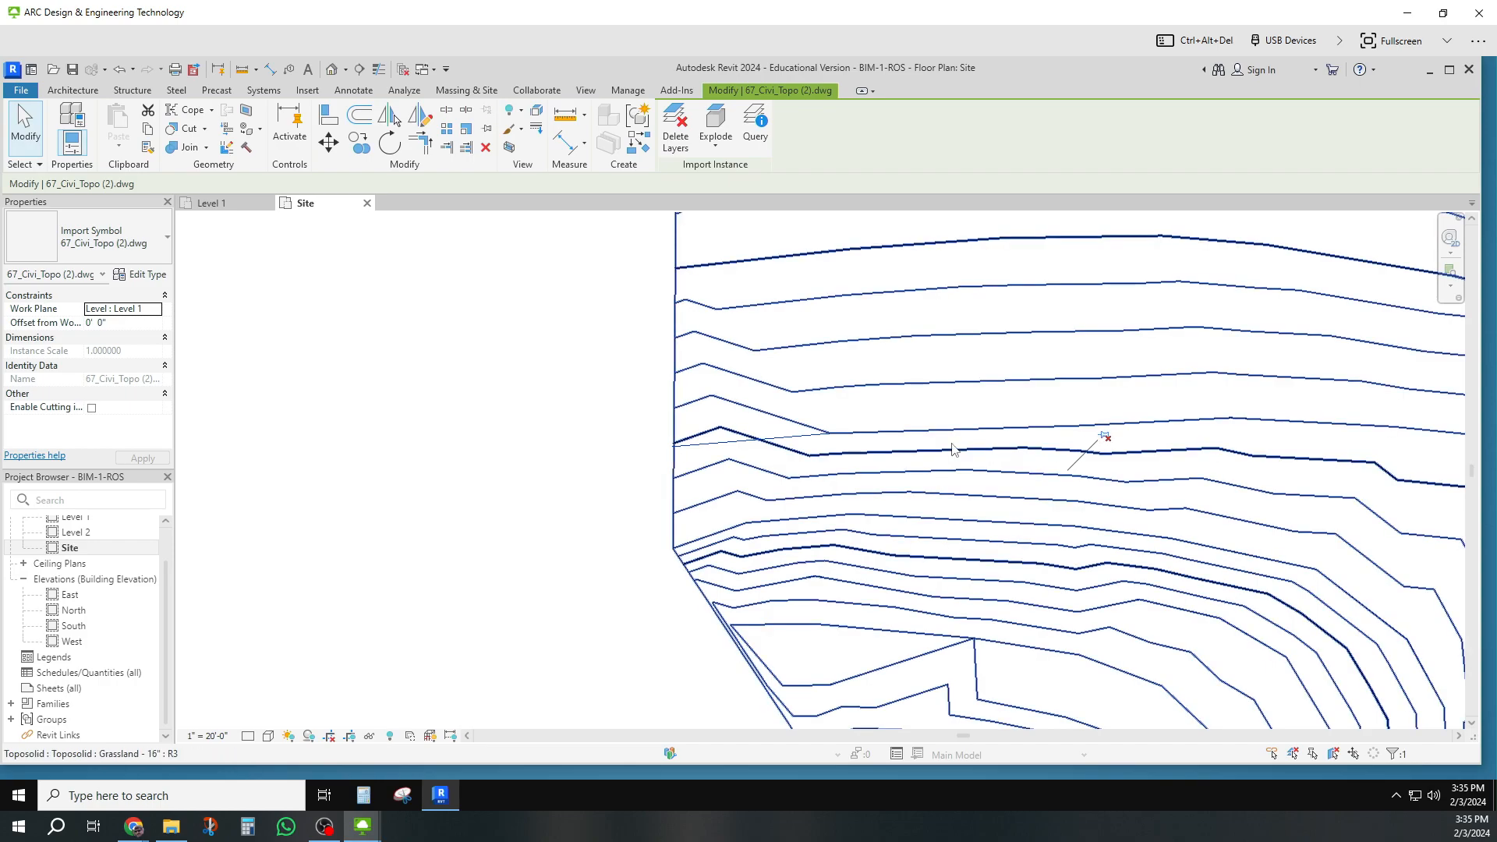
right_click(717, 449)
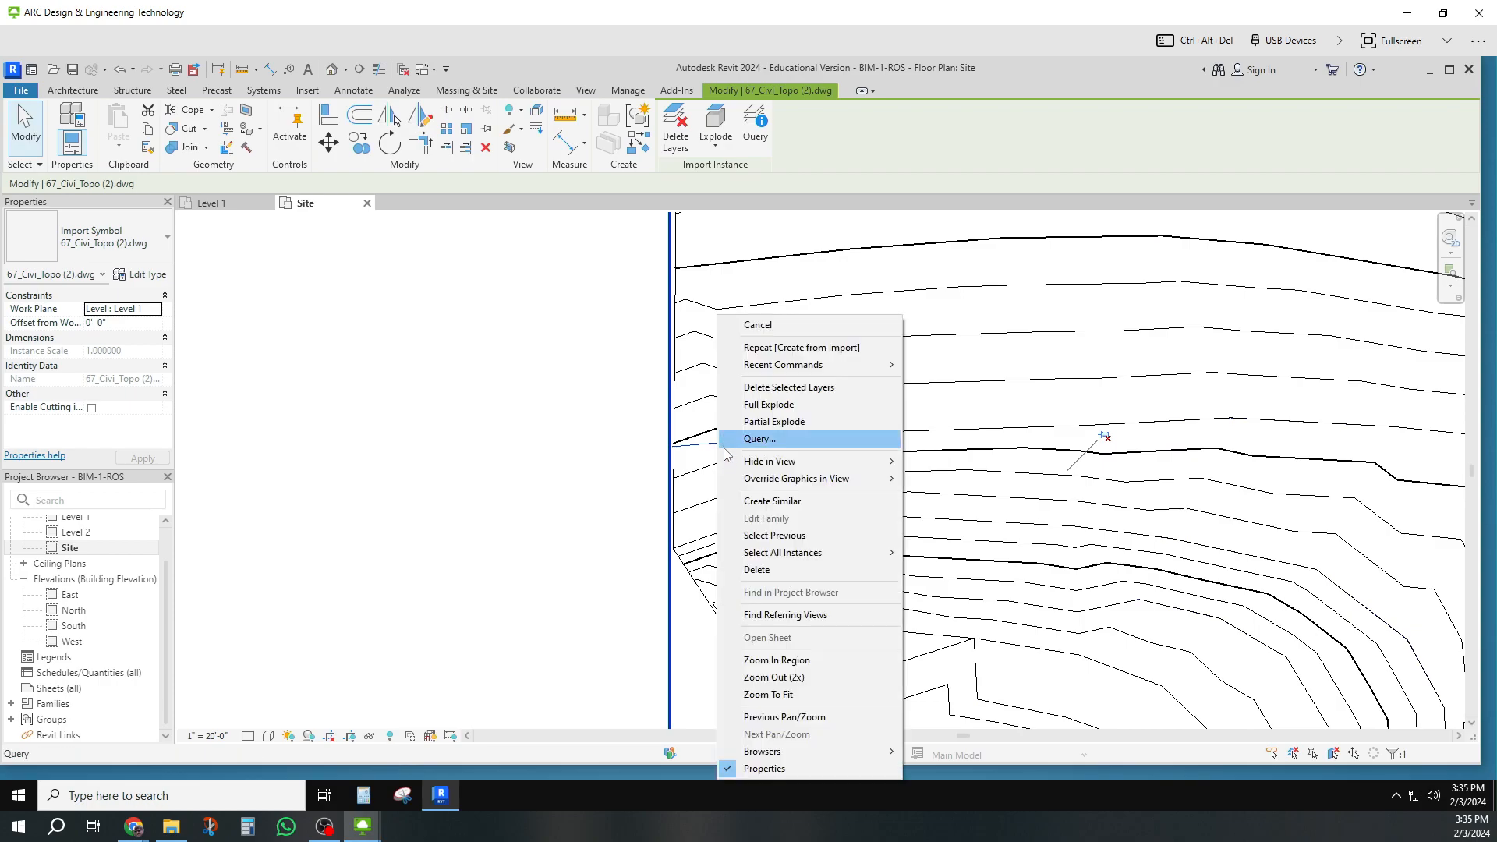
click(758, 570)
scroll(756, 577, down, 4)
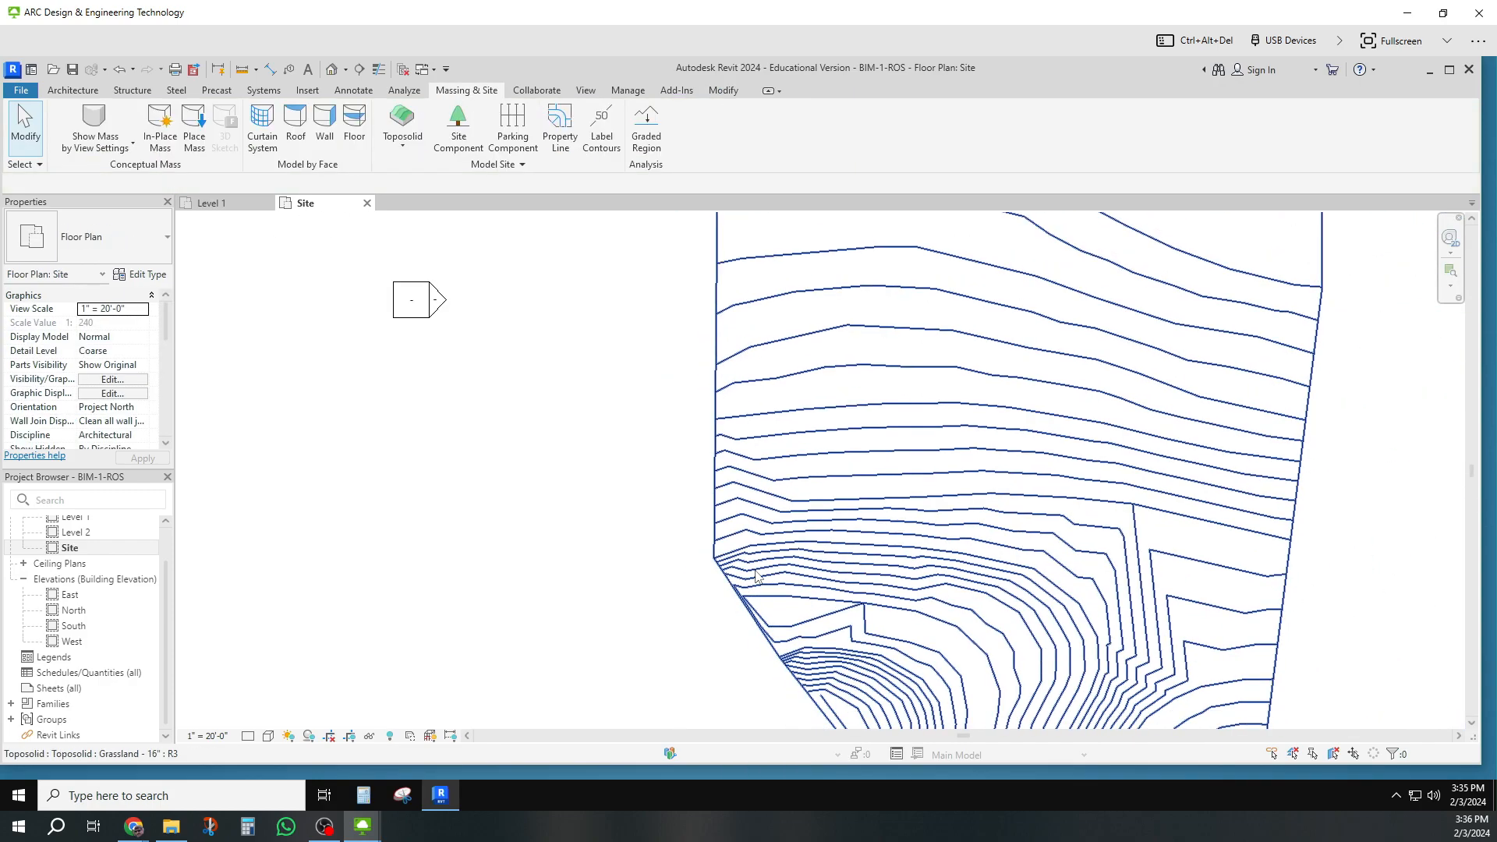
scroll(756, 577, down, 2)
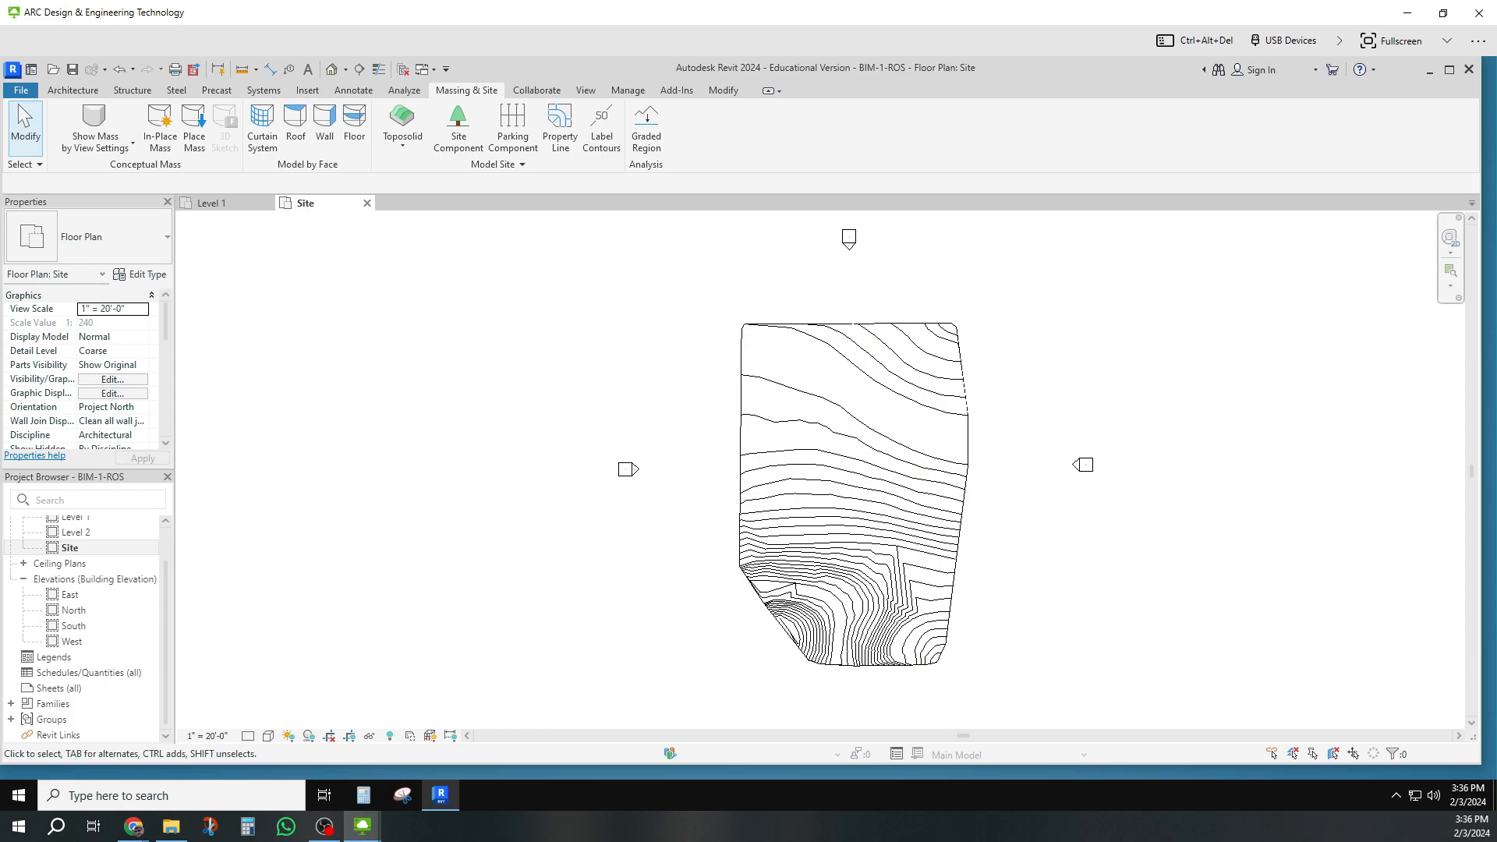
click(71, 75)
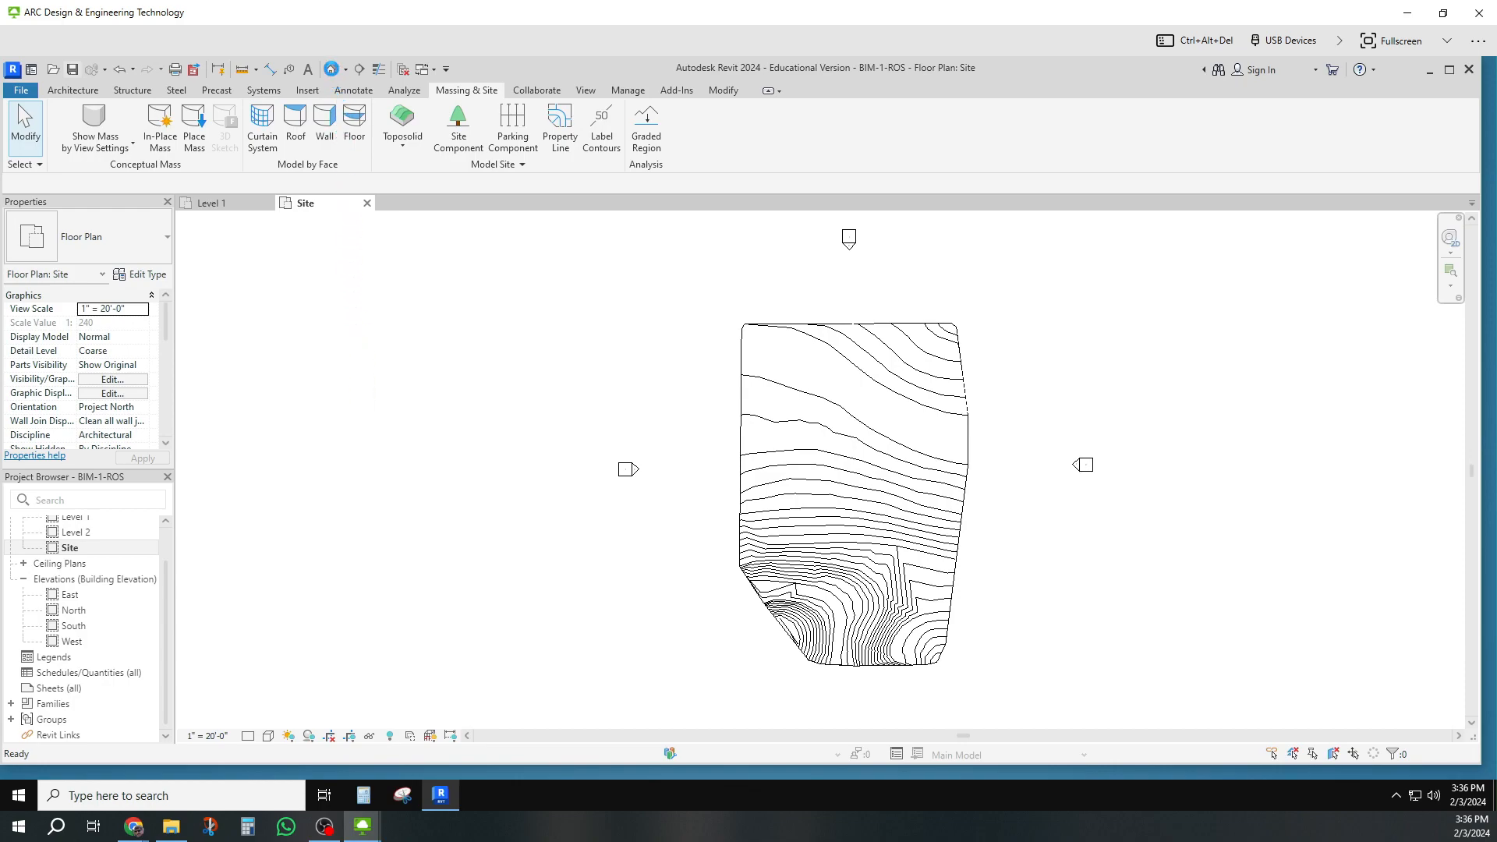
Open the default 3D view of the site and expand the 3D Views group in the project browser.
click(331, 71)
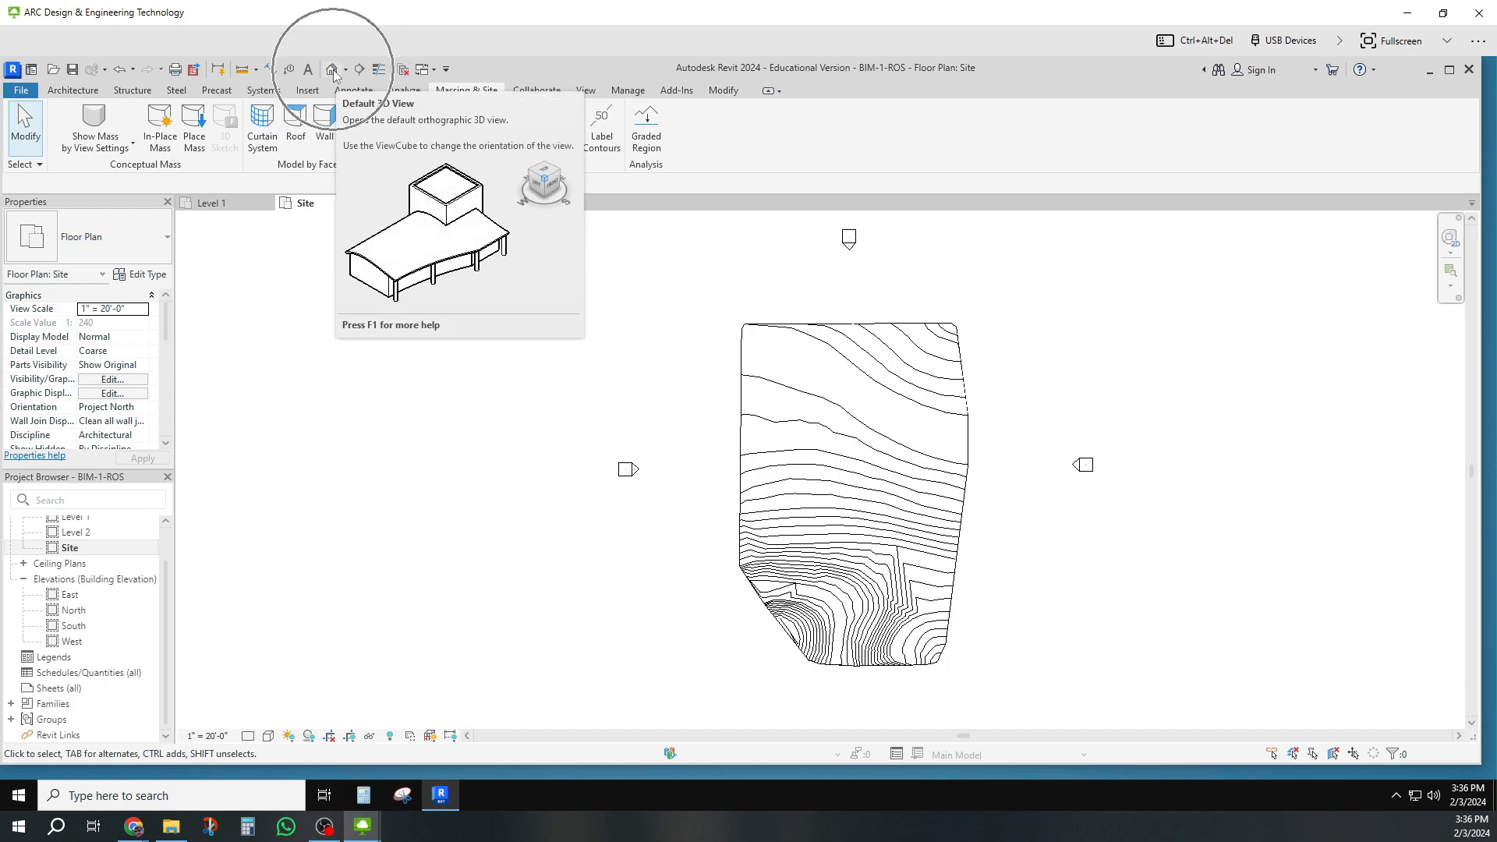
click(332, 70)
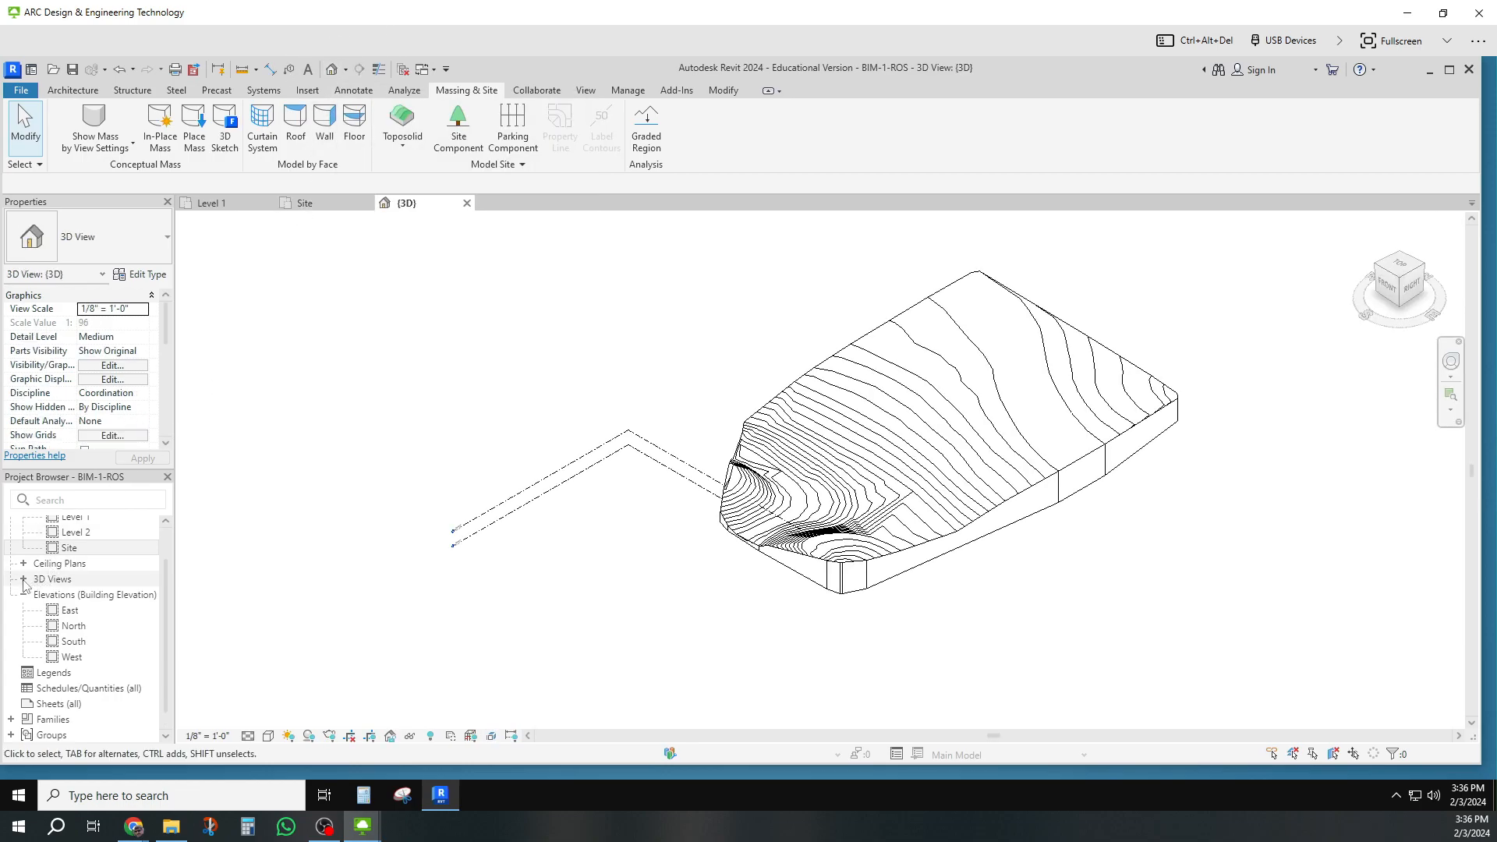
click(23, 579)
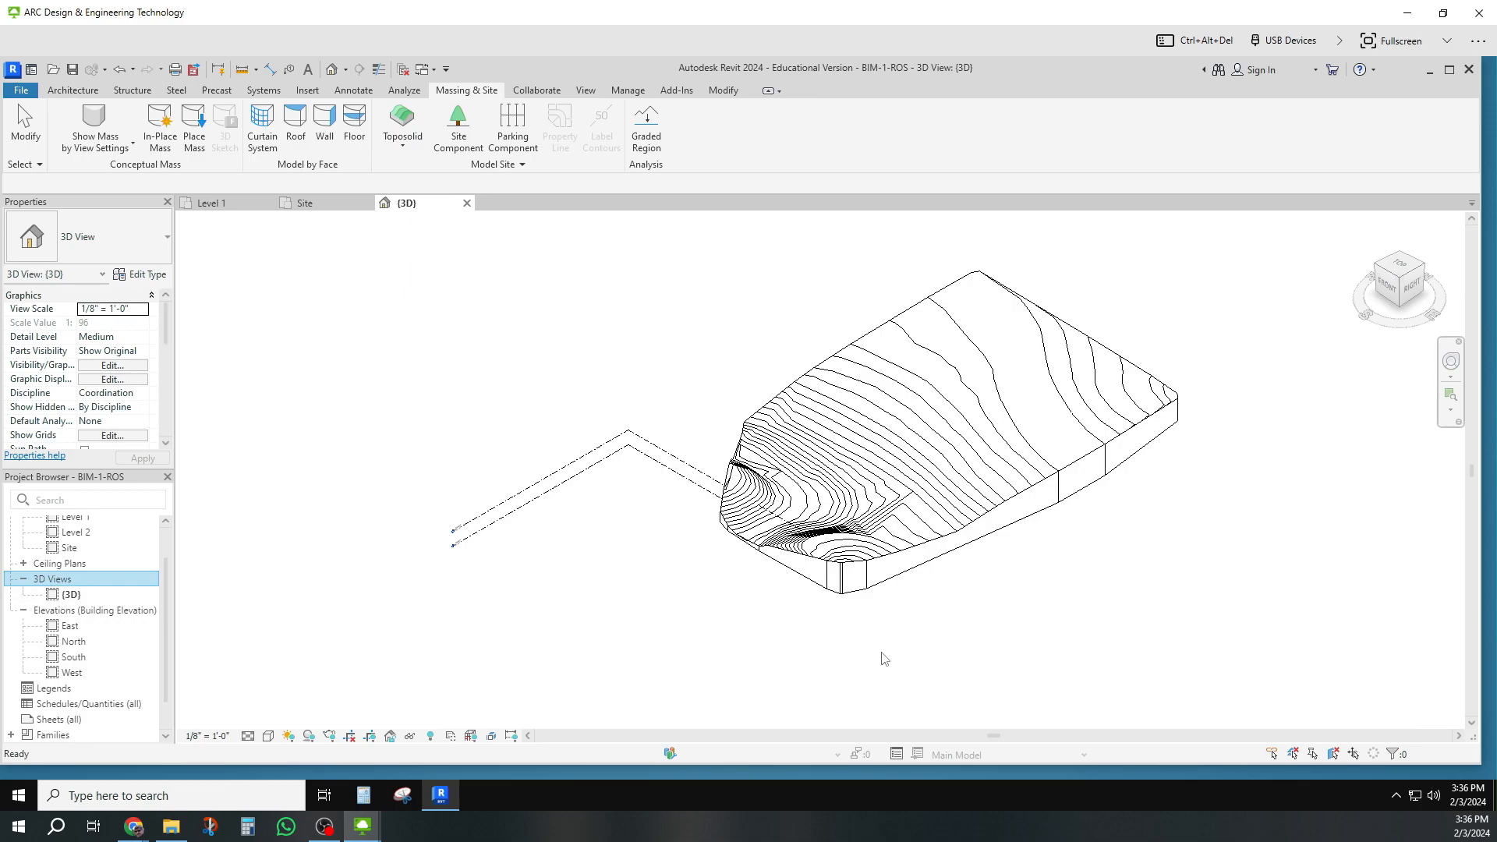
click(941, 616)
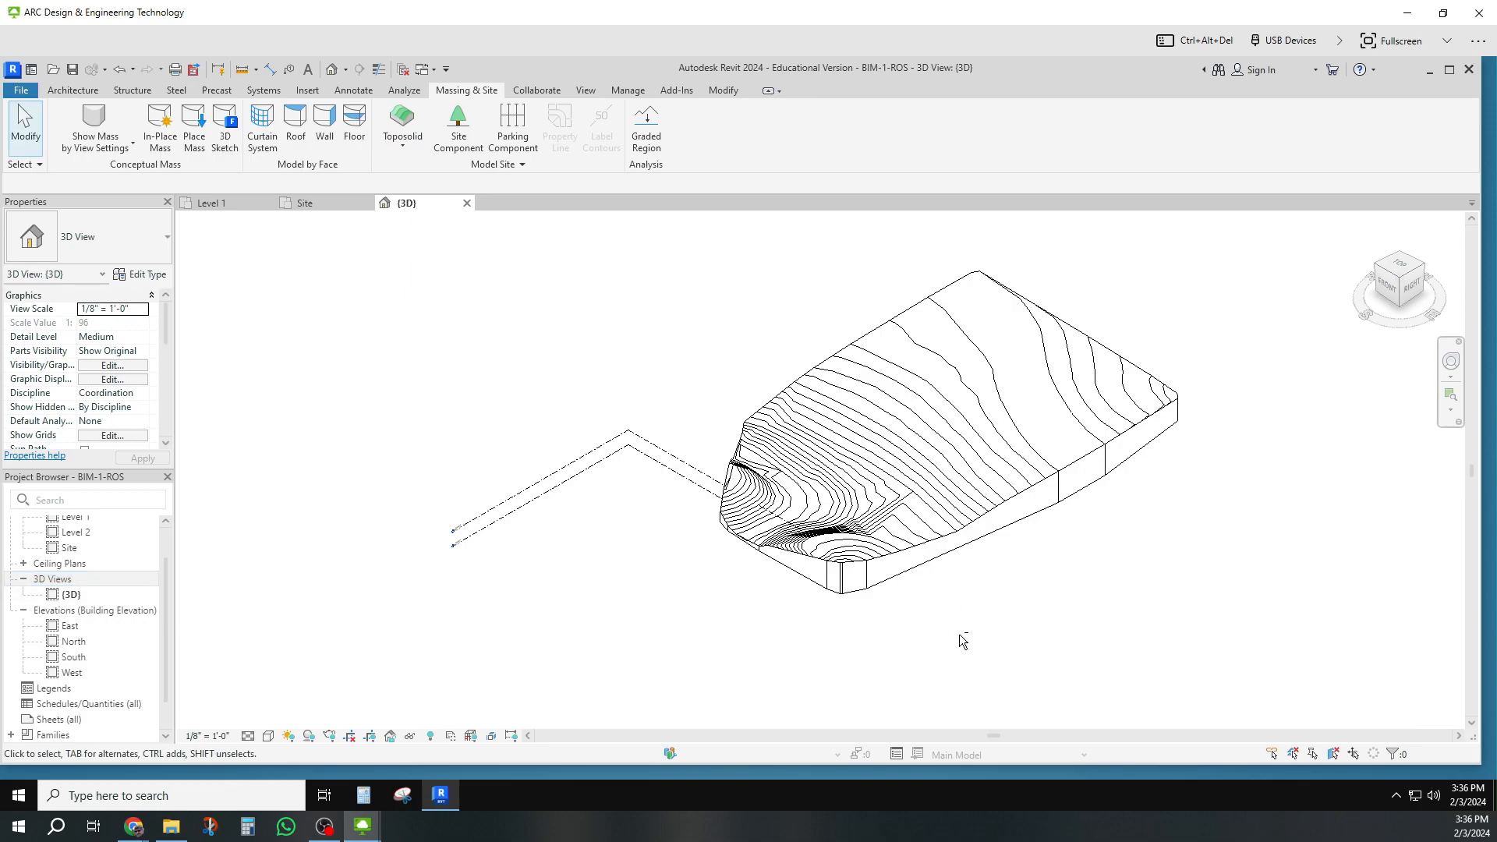
Examine the toposolid from a steeper angle and identify the level lines beside it in the 3D view.
shift+middle_drag(1016, 643, 1001, 682)
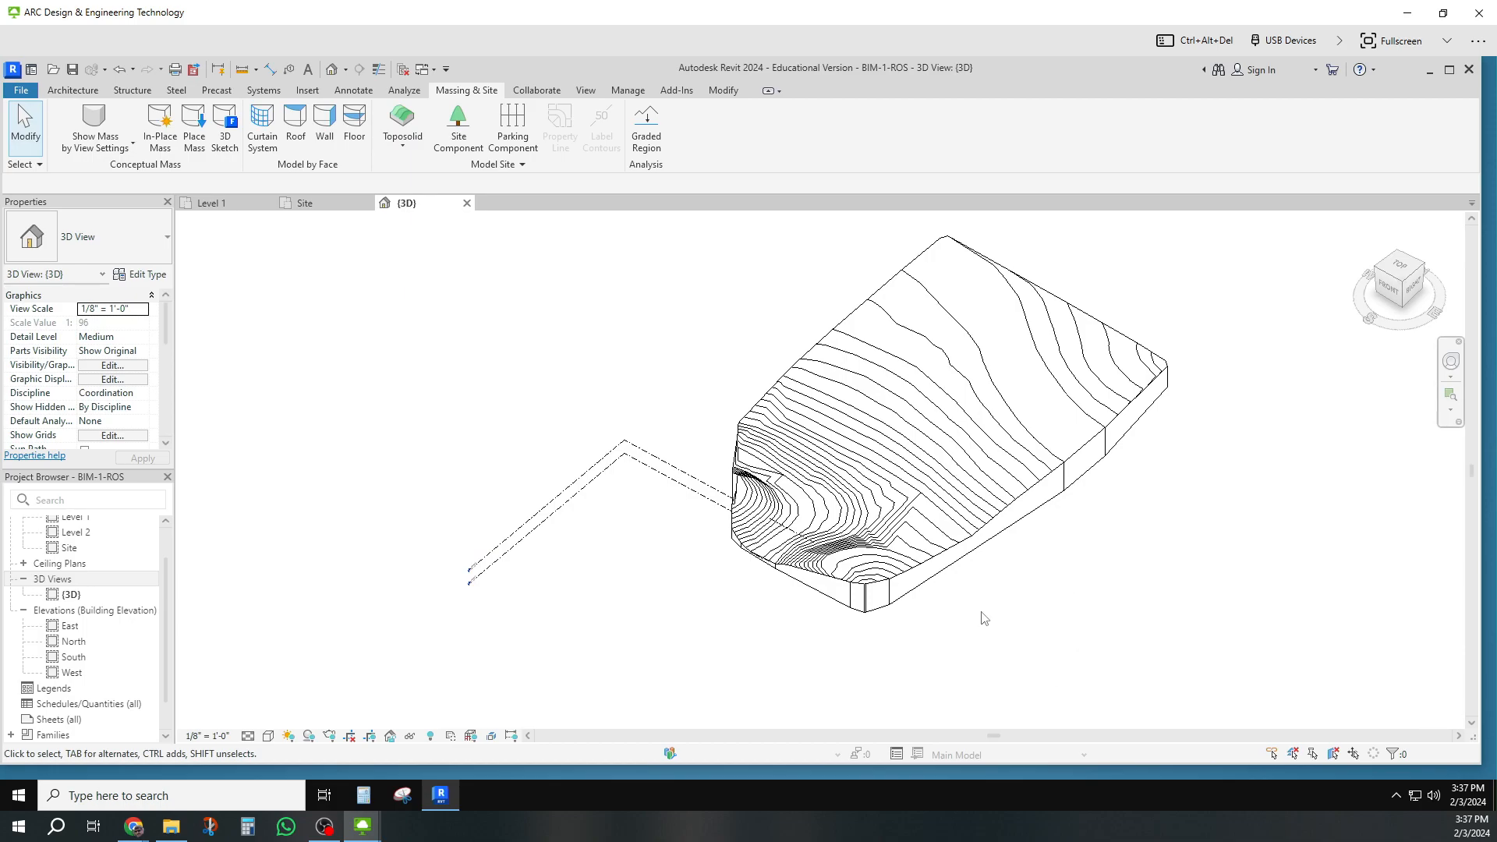
key(Tab)
key(Tab)
key(Tab)
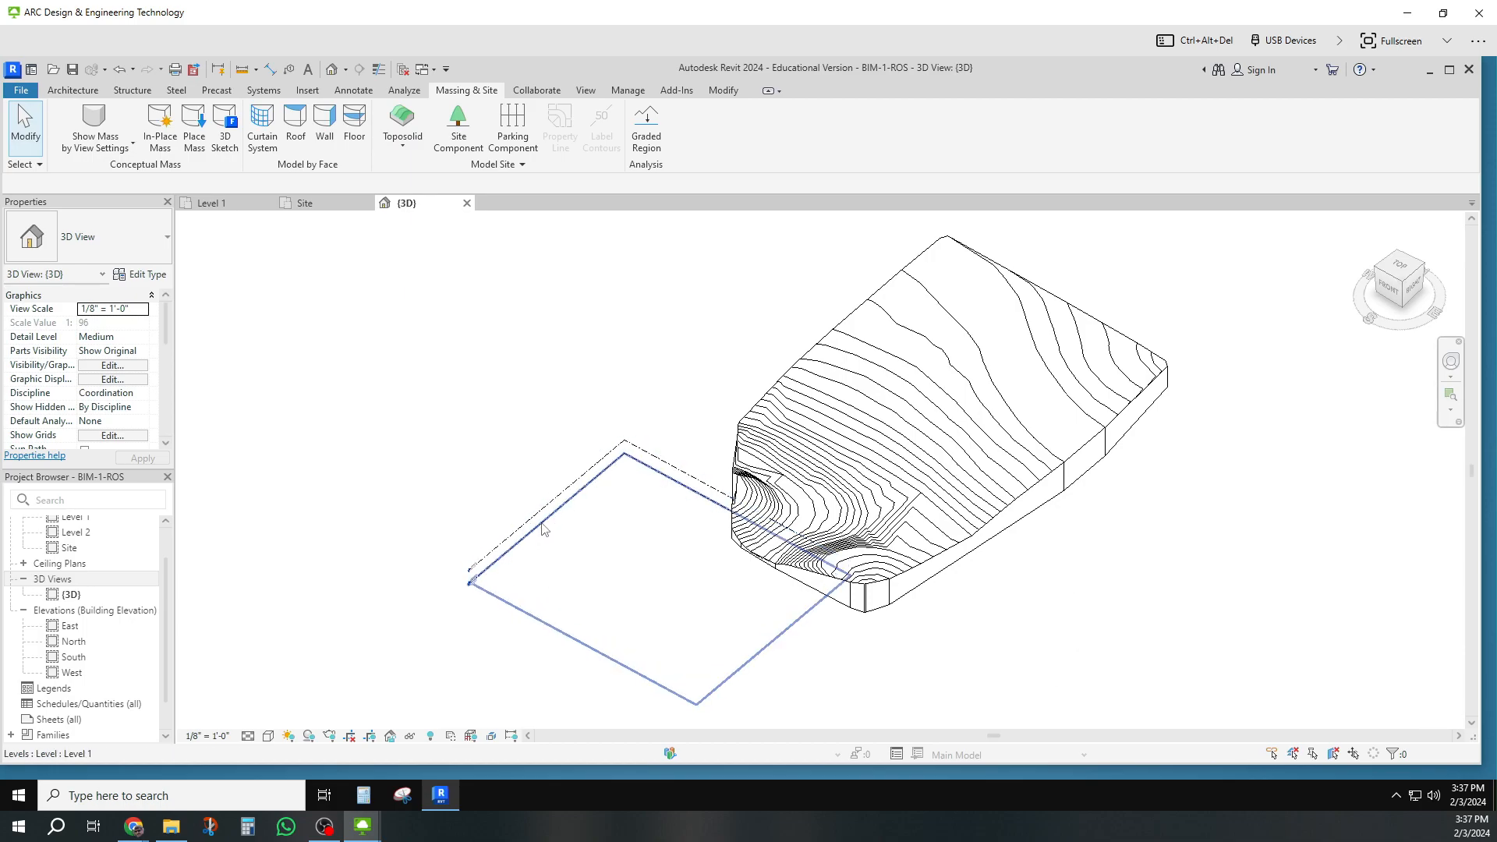